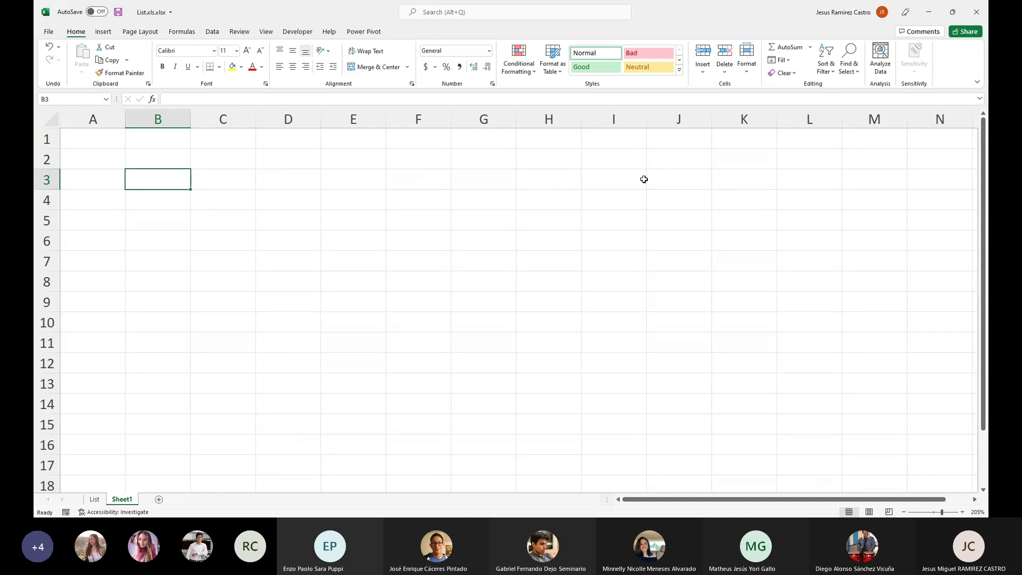
Step: Enter the formula =+RAND() in cell B3 and copy it down through B7
text(+)
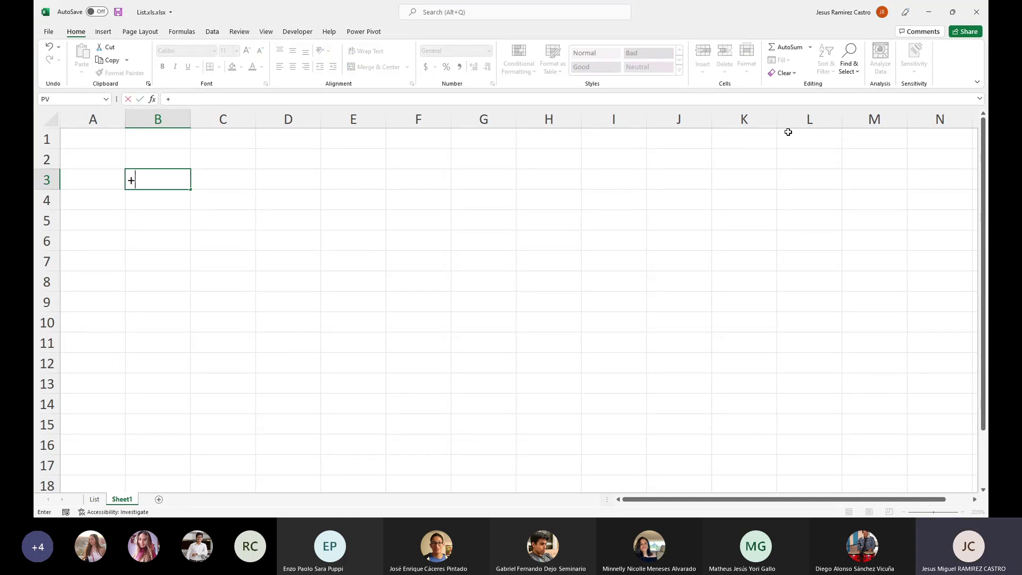
text(rand()
key(Return)
key(Up)
key(ctrl+c)
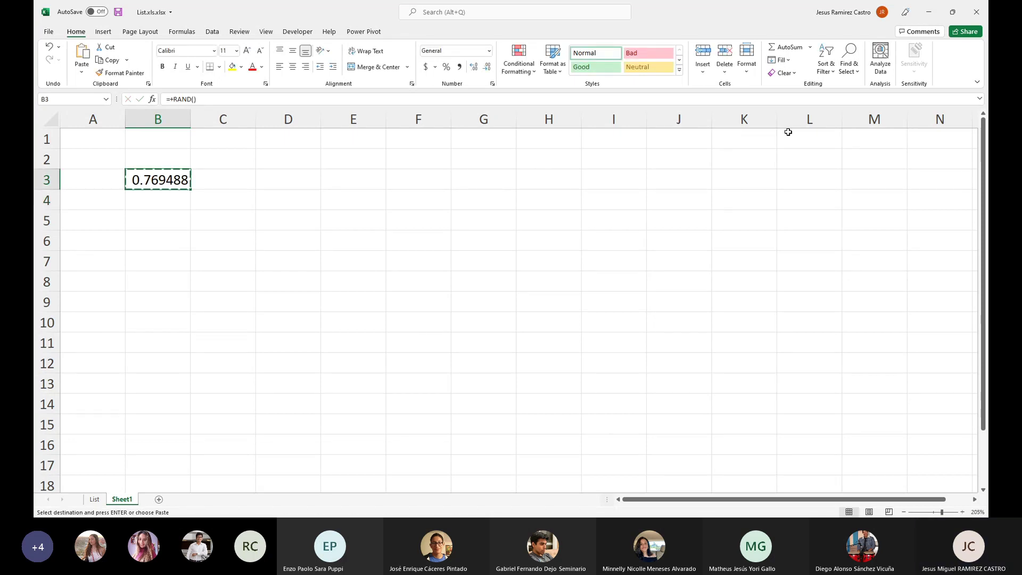
key(shift+Down)
key(shift+Down)
key(shift+Down)
key(shift+Down)
key(Return)
key(Right)
Step: Copy the random-number formula from B7 into B8
key(Left)
key(Down)
key(Down)
key(Down)
key(Down)
key(ctrl+c)
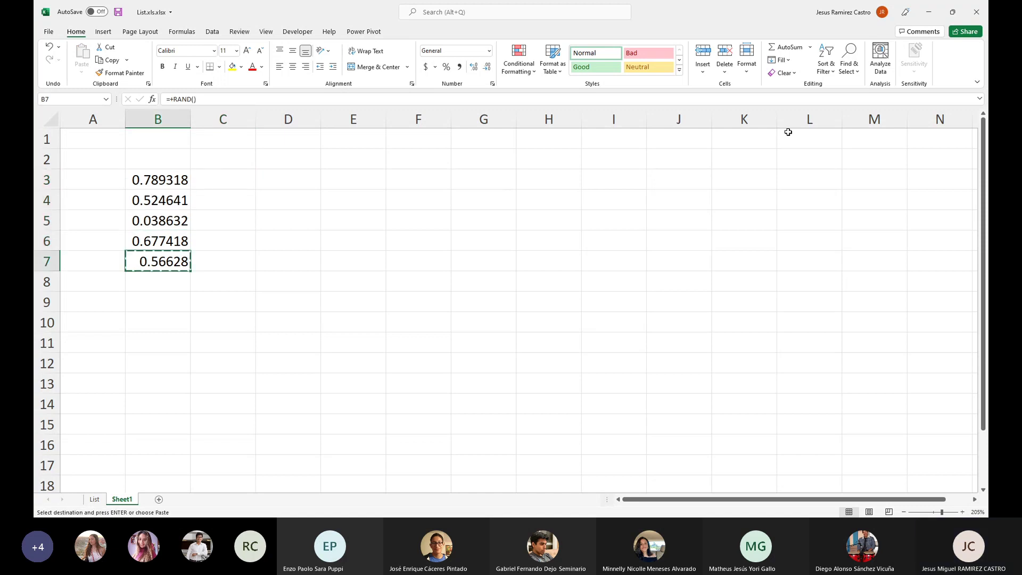
key(Down)
key(Return)
Step: Examine the random-number range B3:B8 and the formulas behind cells B3 and B4
key(Up)
key(Up)
key(Up)
key(Up)
key(Up)
key(shift+Down)
key(shift+Down)
key(shift+Down)
key(shift+Down)
key(shift+Down)
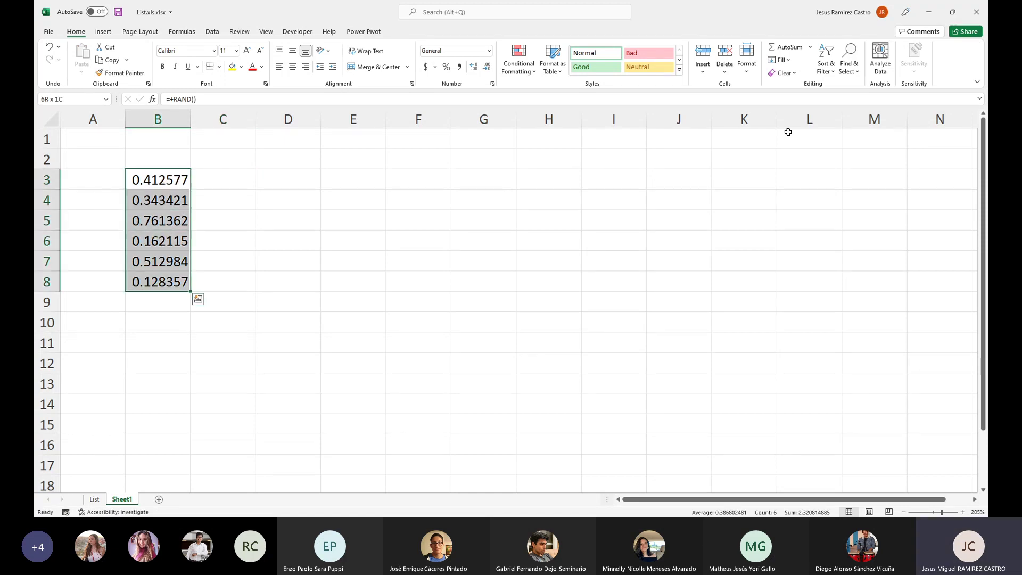
key(shift+Up)
key(shift+Up)
key(shift+Up)
key(shift+Up)
key(shift+Up)
key(F2)
key(Escape)
key(Down)
key(F2)
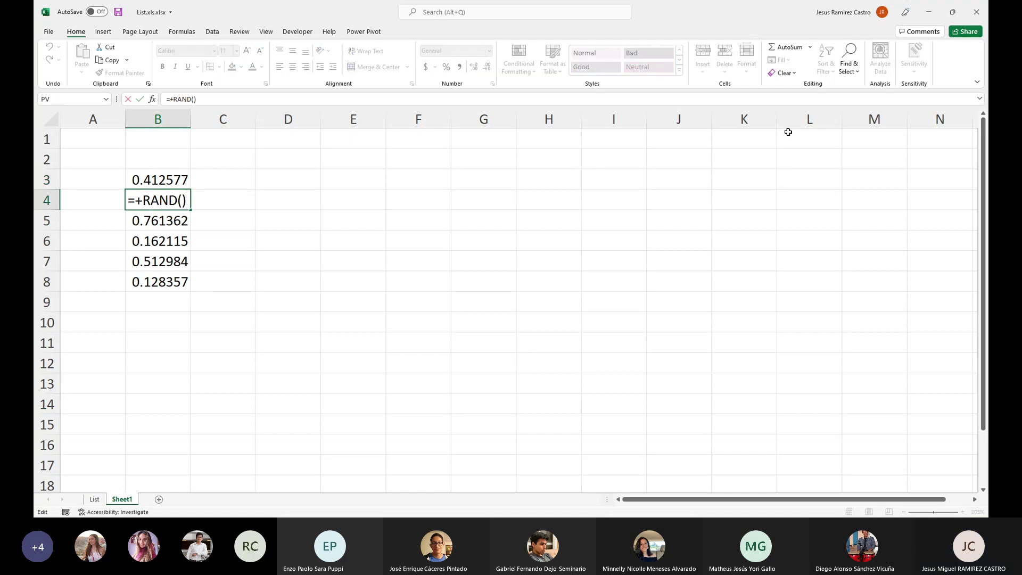
key(Escape)
key(Up)
key(F2)
key(Escape)
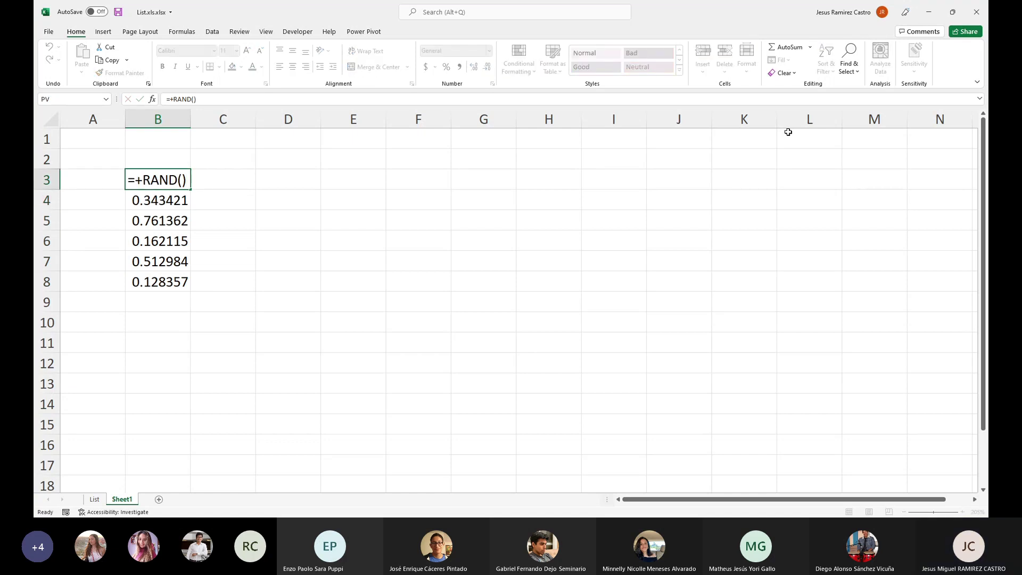
Step: Enter the formula =+NORM.S.INV(B3) in cell C3
key(Right)
text(+)
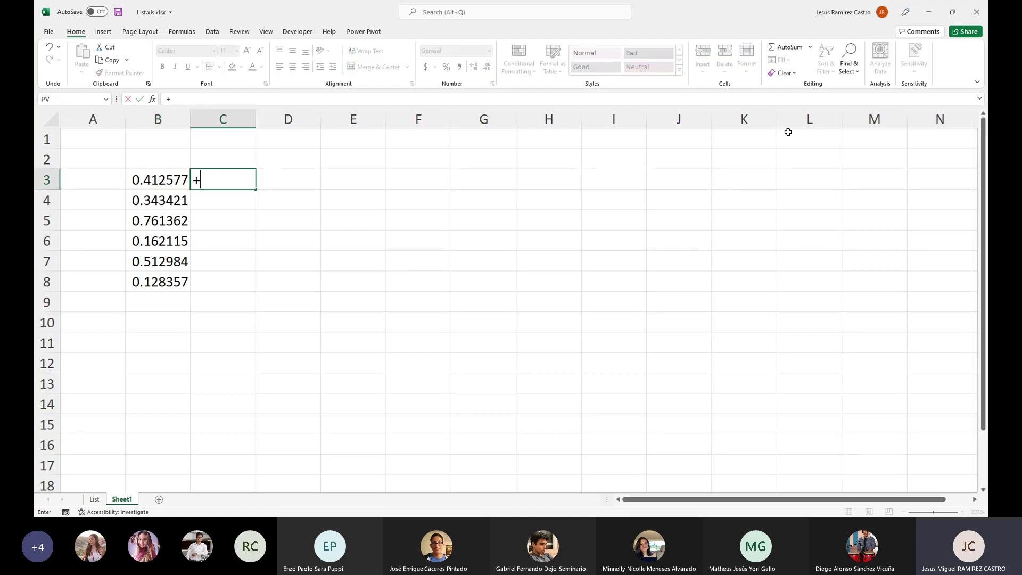
text(no)
text(RM.S.INV()
key(Left)
text())
key(Return)
Step: Fill the inverse standard normal formula from C3 down through C8
key(Up)
key(shift+Down)
key(shift+Down)
key(shift+Down)
key(shift+Down)
key(shift+Down)
key(ctrl+d)
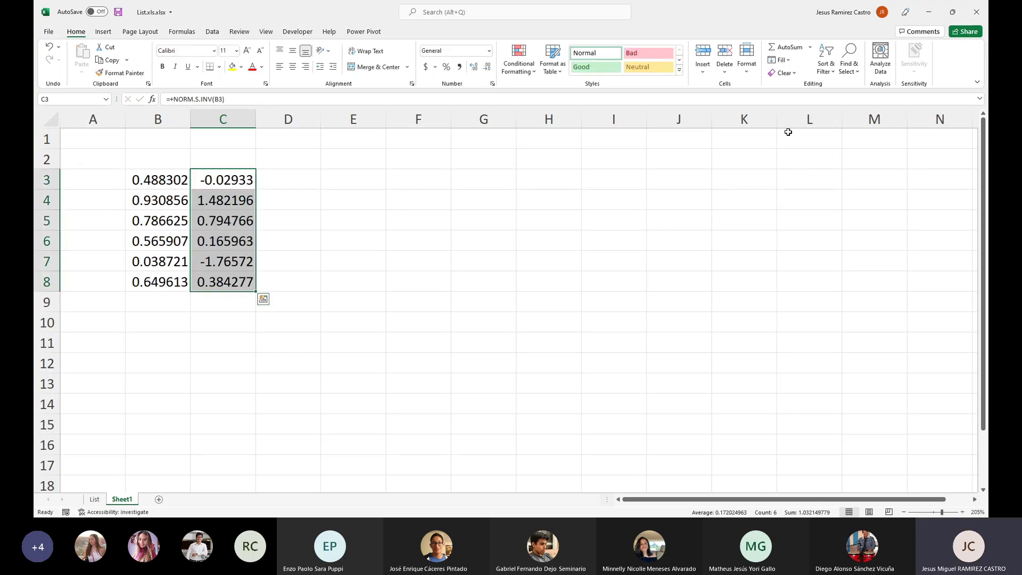
Step: Check the cell references in the formulas of cells C3 and C5
key(Right)
key(Left)
key(F2)
key(Escape)
key(Down)
key(Down)
key(F2)
key(Escape)
key(Down)
Step: Enter the heading STANDARD NORMAL VARIATES in cell C2
key(Up)
key(Up)
key(Up)
key(Up)
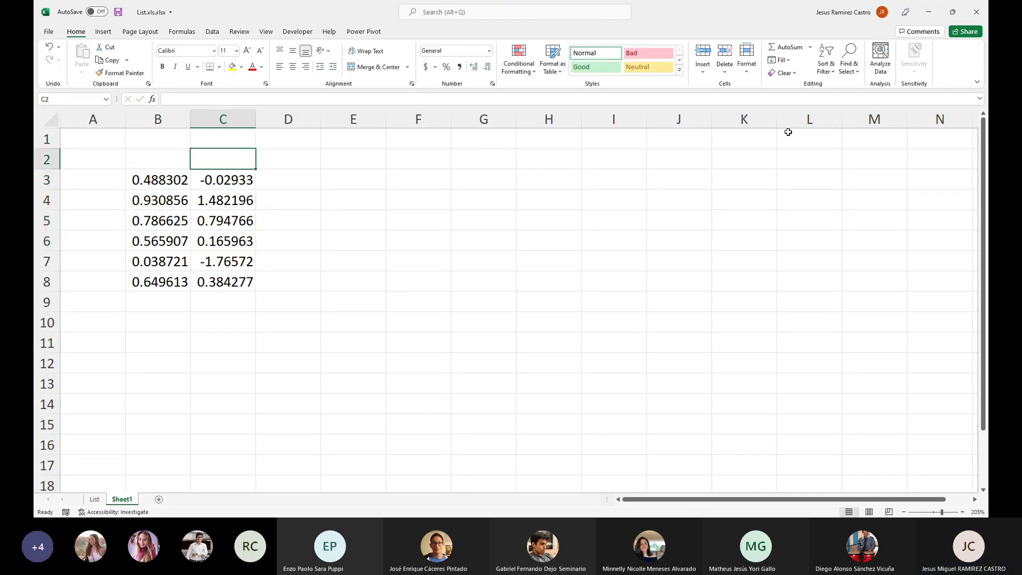
text(s)
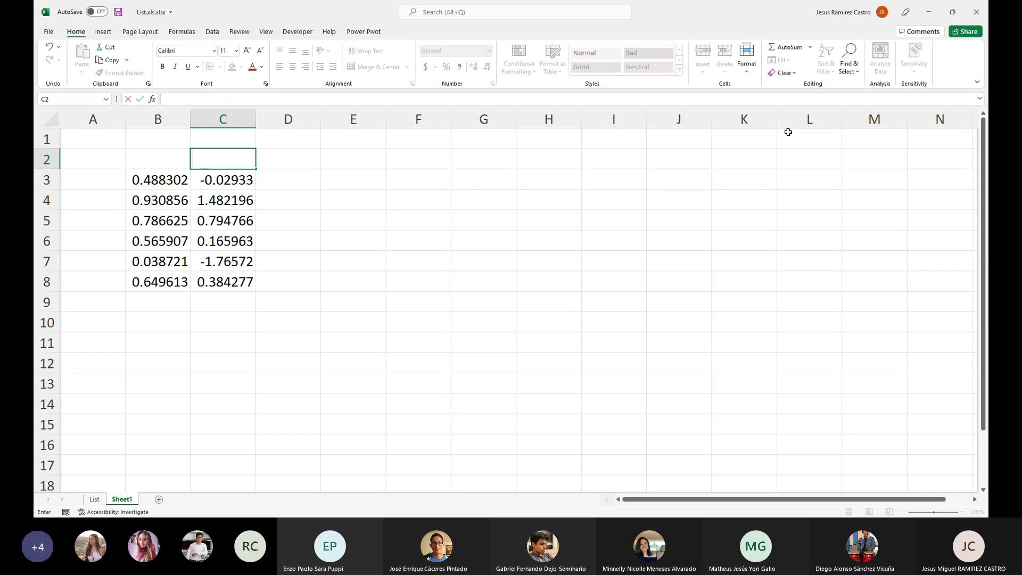
text(TANDARD NORMAL V)
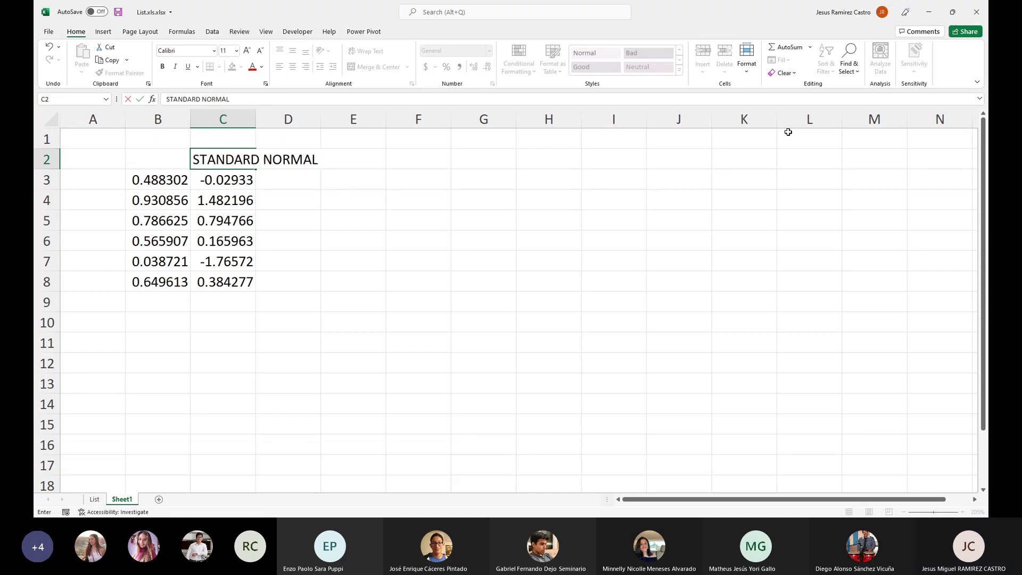
text(ARIATES)
key(Return)
key(Up)
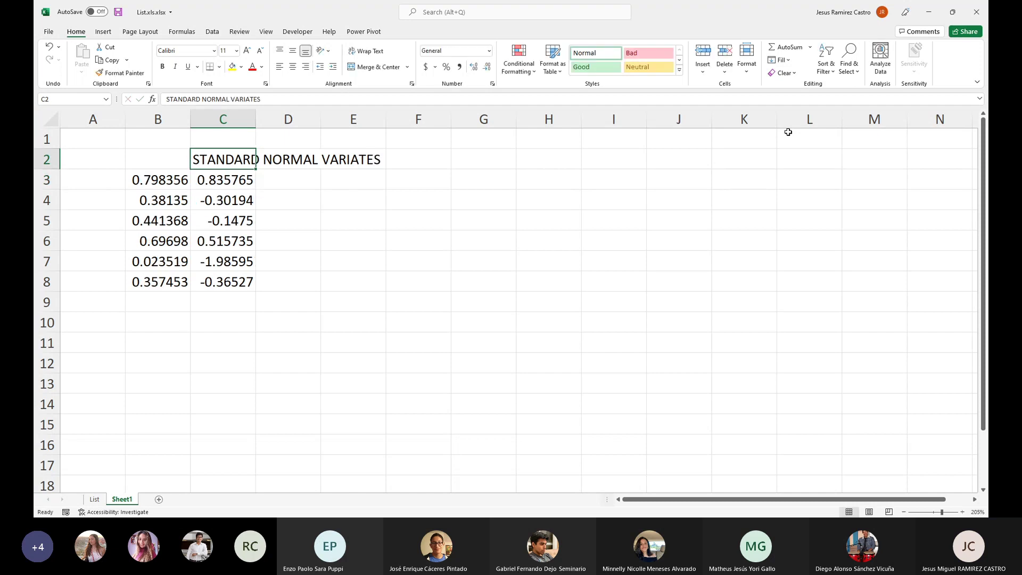
Step: Enter the heading STANDARD UNIFORM VARIATES in cell B2
key(Left)
text(S)
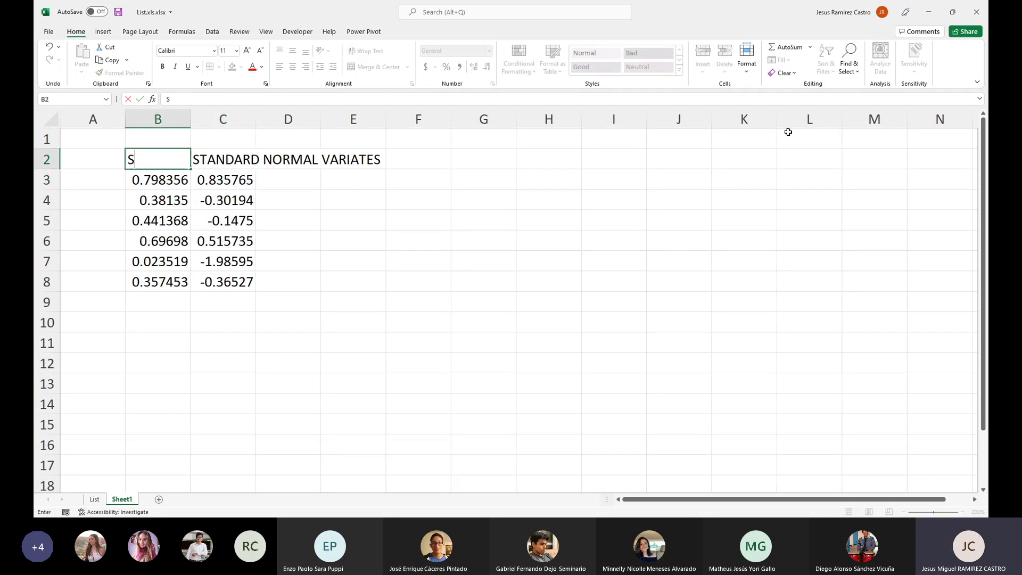
text(TANDARD)
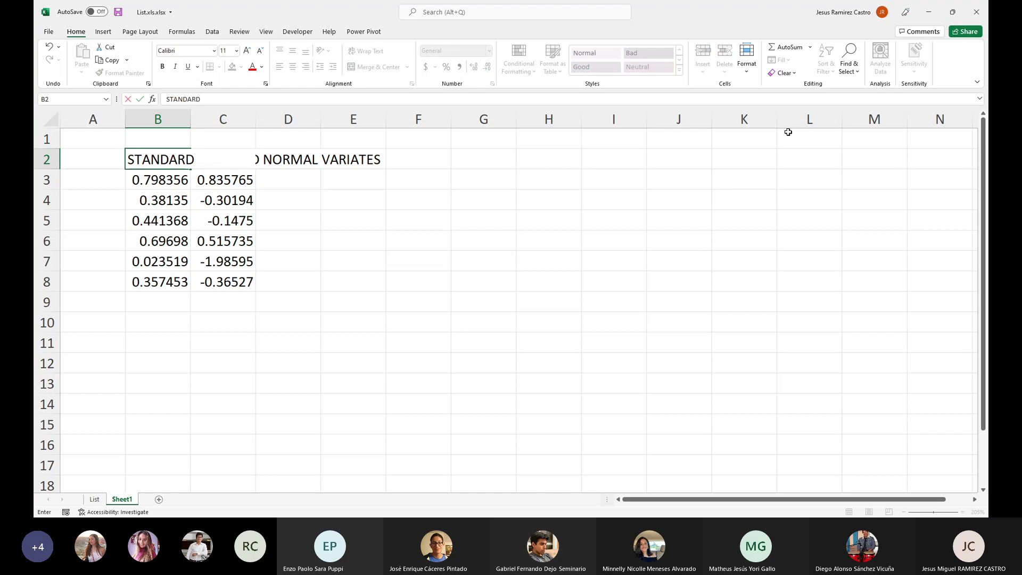
text( UNIFORM VARIATES)
key(Return)
key(Up)
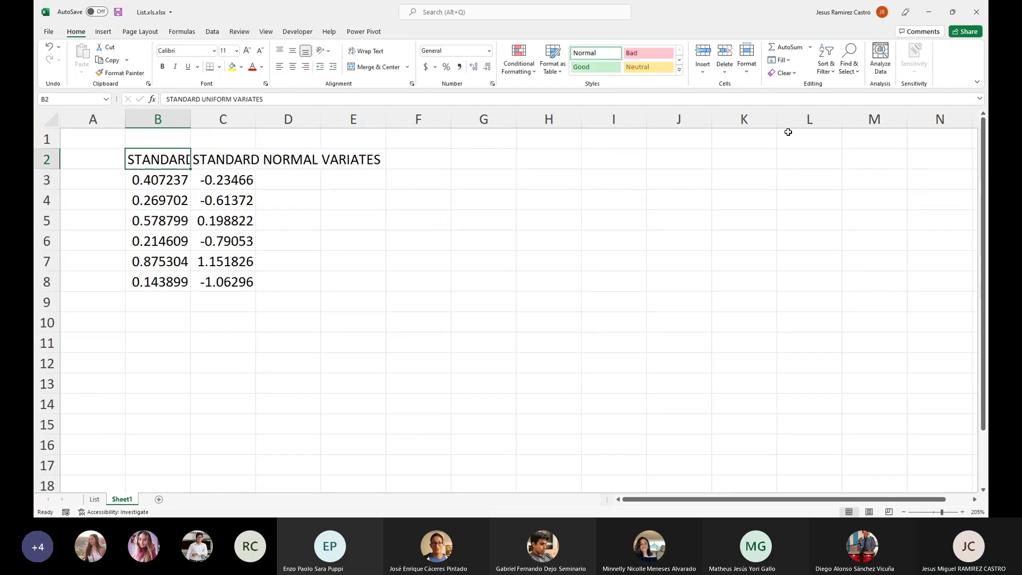
Step: Wrap the headings in B2:C2 and widen columns B and C to roughly twice their width
shift+click(249, 155)
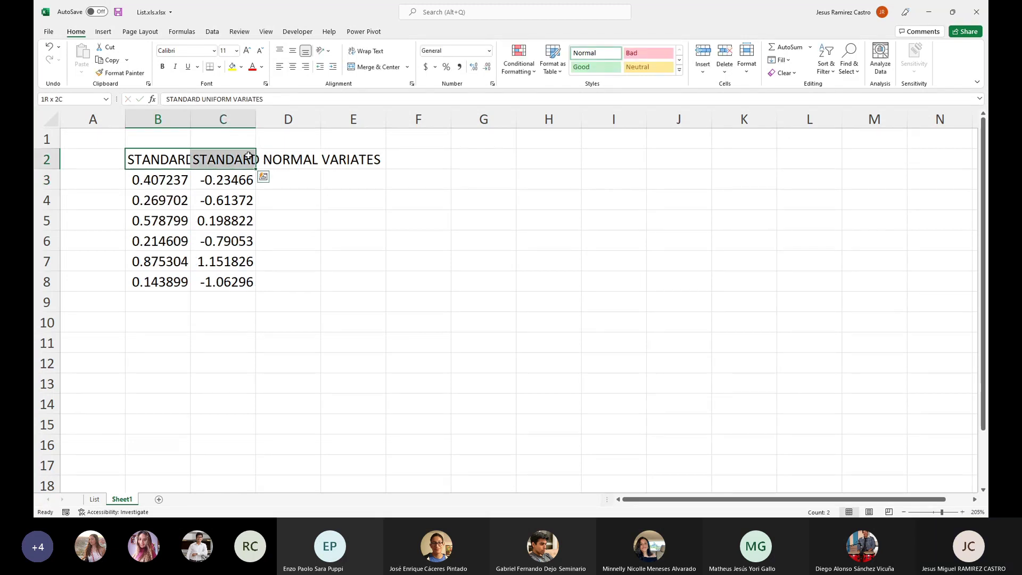
click(366, 50)
drag(157, 118, 407, 118)
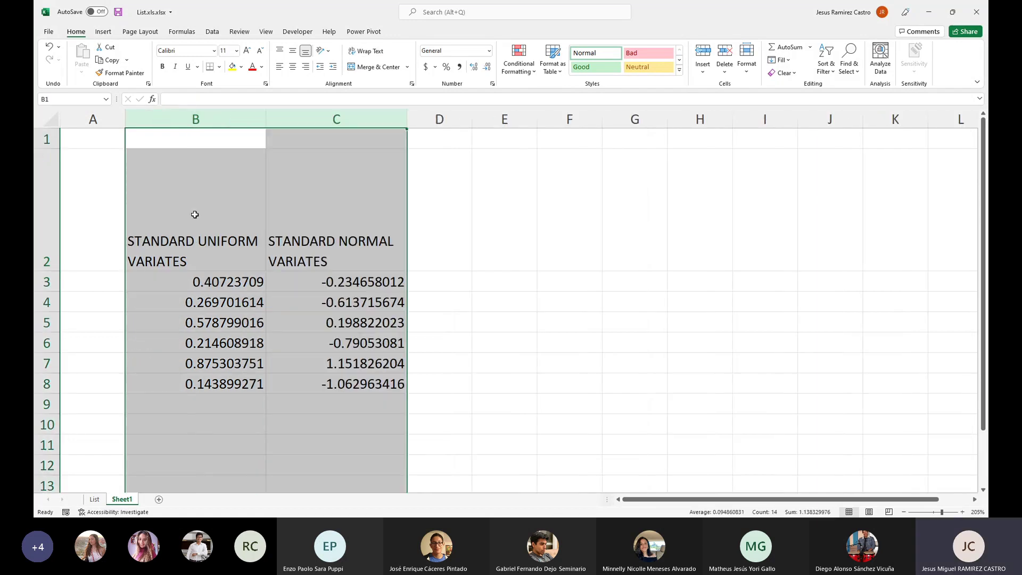
Step: Turn off text wrapping for the headings in B2:C2 and center columns B and C horizontally
click(232, 216)
shift+click(330, 213)
click(366, 50)
drag(234, 118, 349, 126)
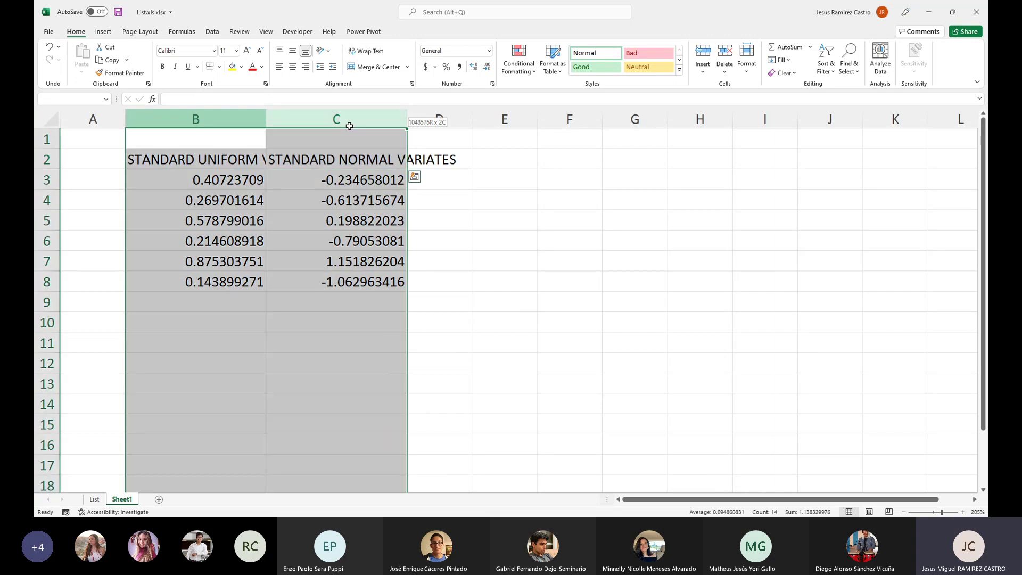
click(292, 68)
click(344, 235)
click(333, 175)
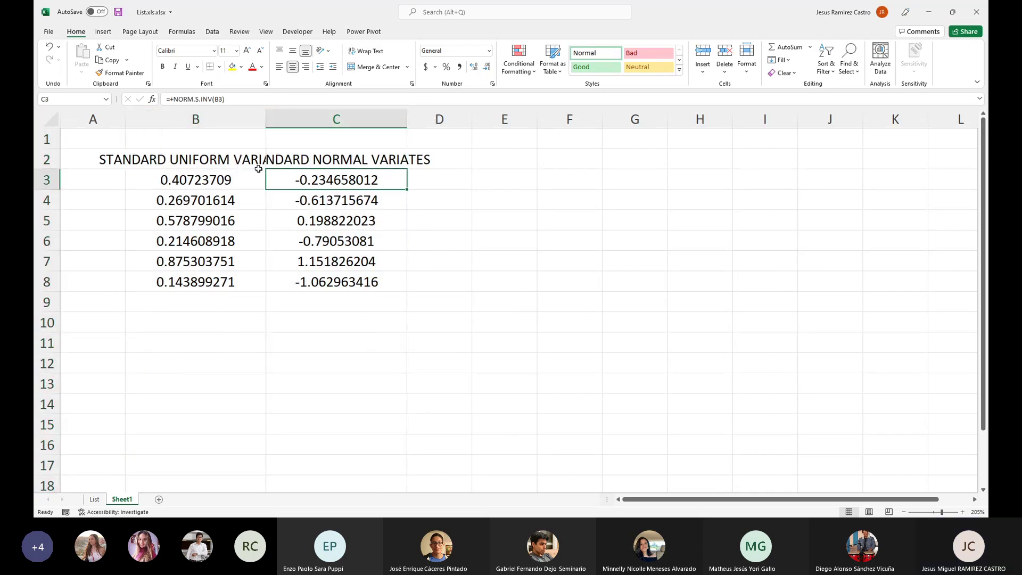
Step: Middle-align the headings in B2:C2 vertically and wrap their text
click(255, 165)
shift+click(372, 159)
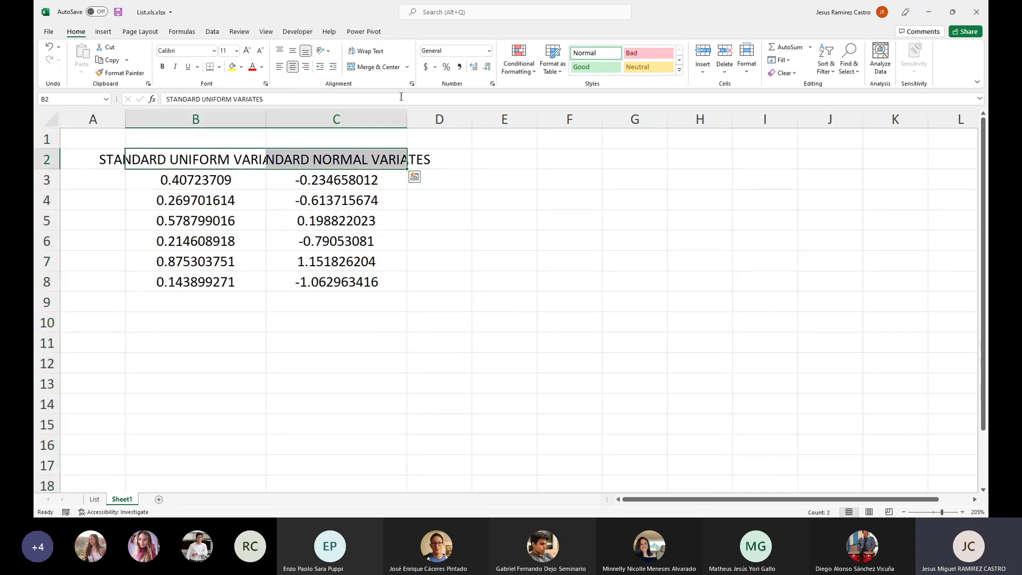
click(293, 52)
click(366, 51)
click(216, 202)
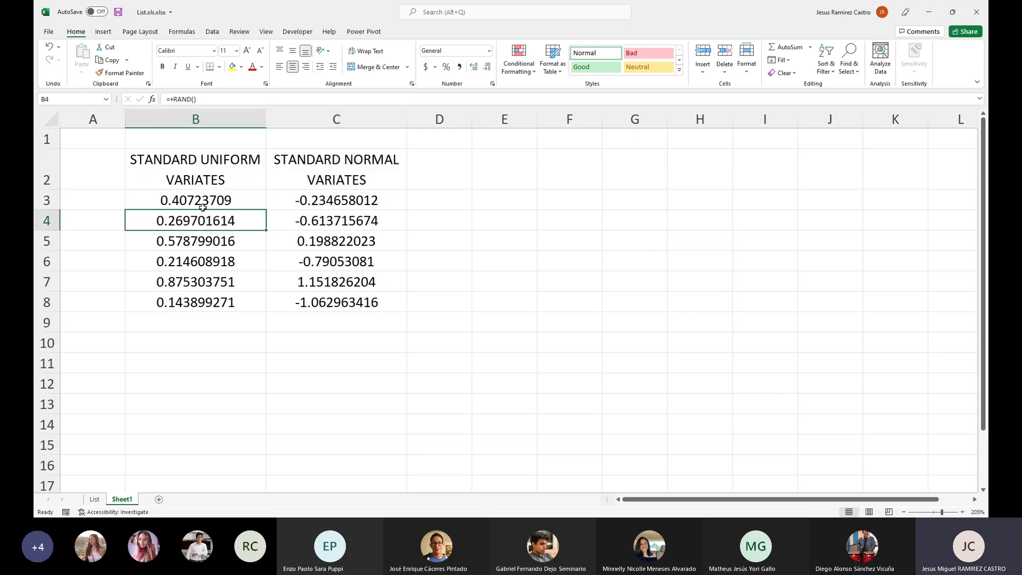
Step: Number the rows from 1 to 6 in cells A3:A8
key(Left)
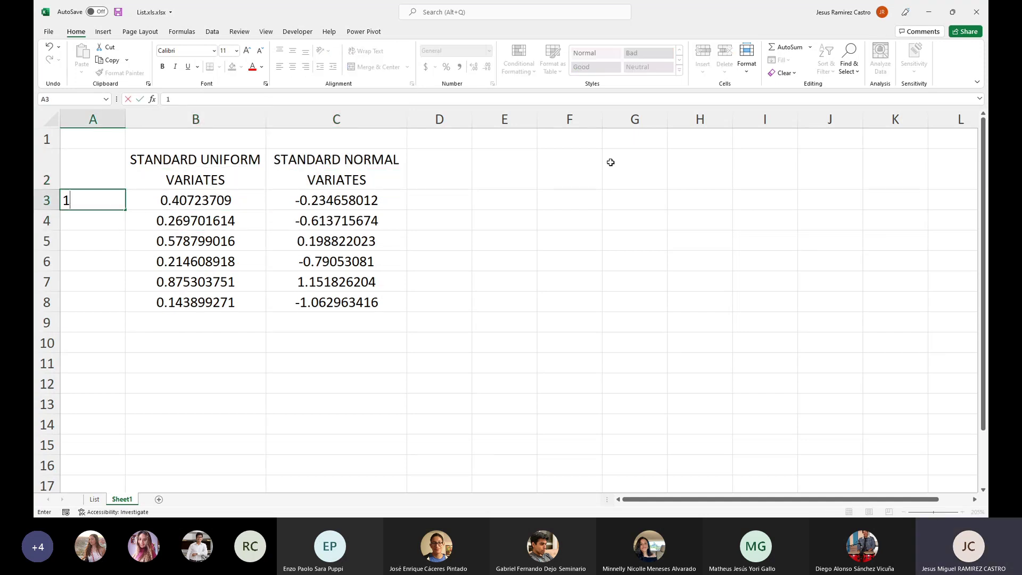
text(1)
key(Return)
text(2)
key(Return)
text(3)
key(Return)
text(4)
key(Return)
text(5)
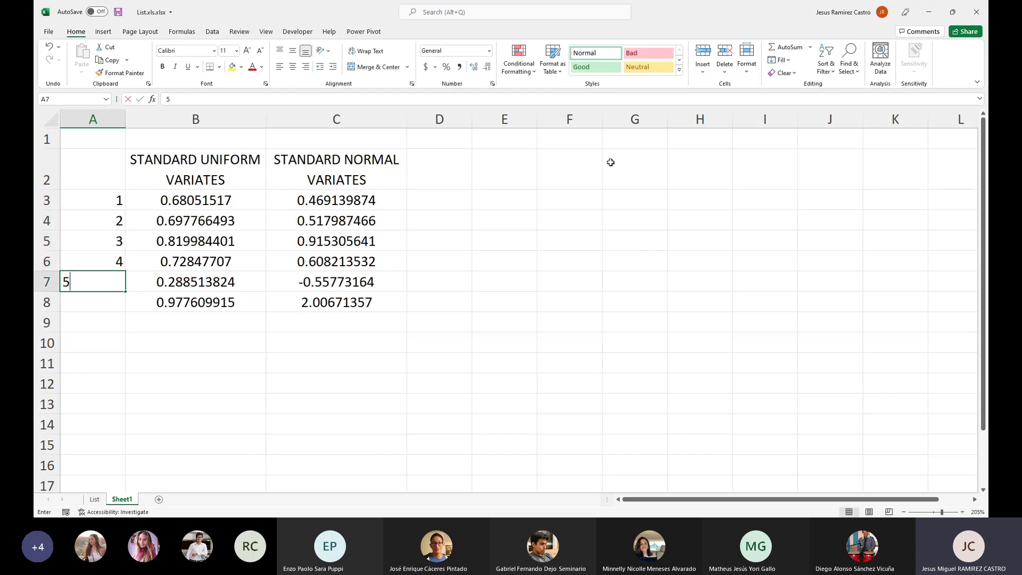
key(Return)
text(6)
key(Return)
Step: Look over the six standard normal values and highlight the range C3:C8
key(Up)
key(Up)
key(Up)
key(Up)
key(Up)
key(Up)
key(Right)
key(Right)
key(Right)
key(Left)
key(Down)
key(Down)
key(Up)
key(Up)
key(Up)
key(Down)
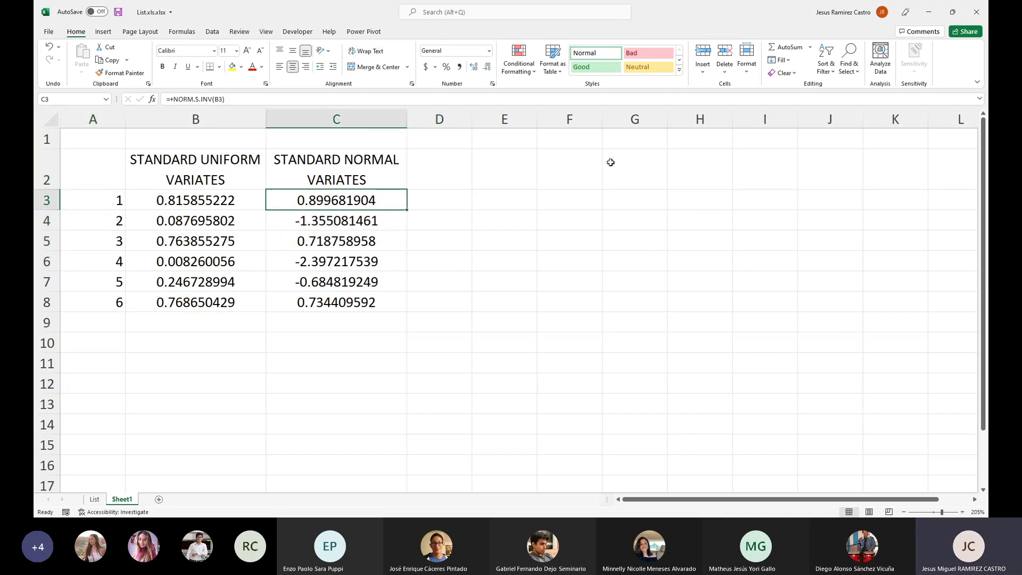
key(ctrl+shift+Down)
Step: Write the note THERE ARE 6 INDEPENDENT RANDOM NUMBERS in cell C10
click(322, 343)
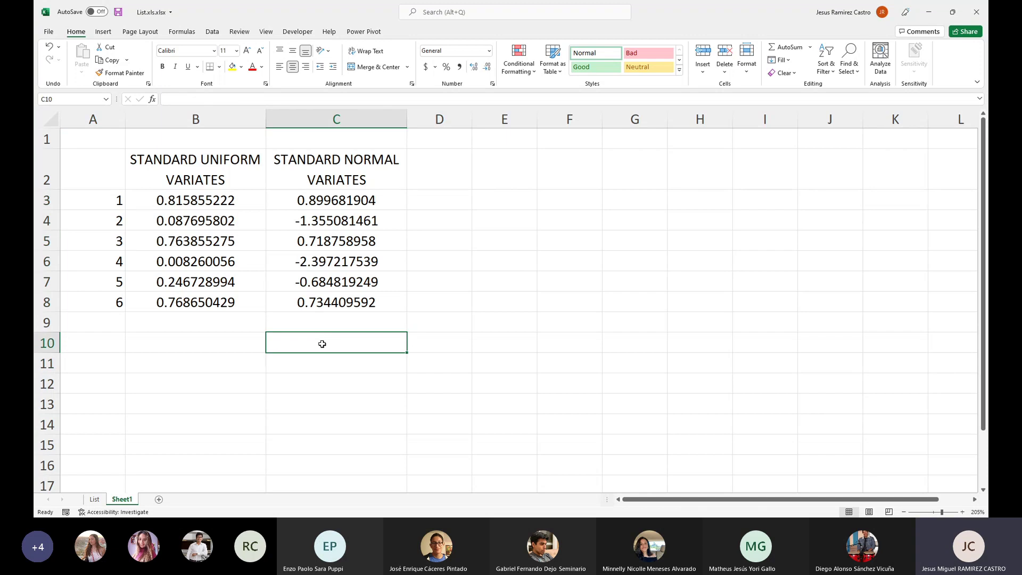
text(THERE ARE 6 IND)
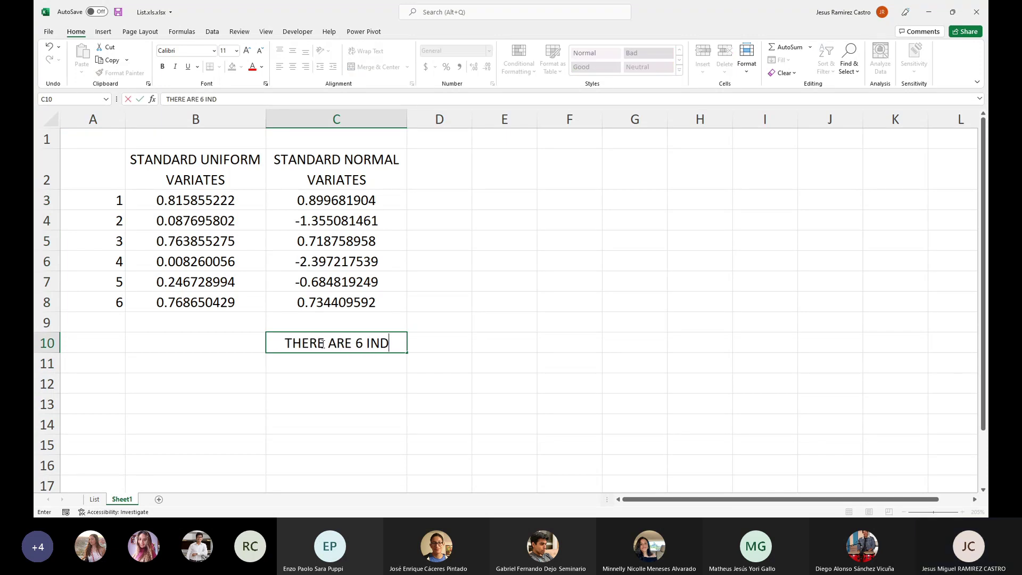
text(EPENDE)
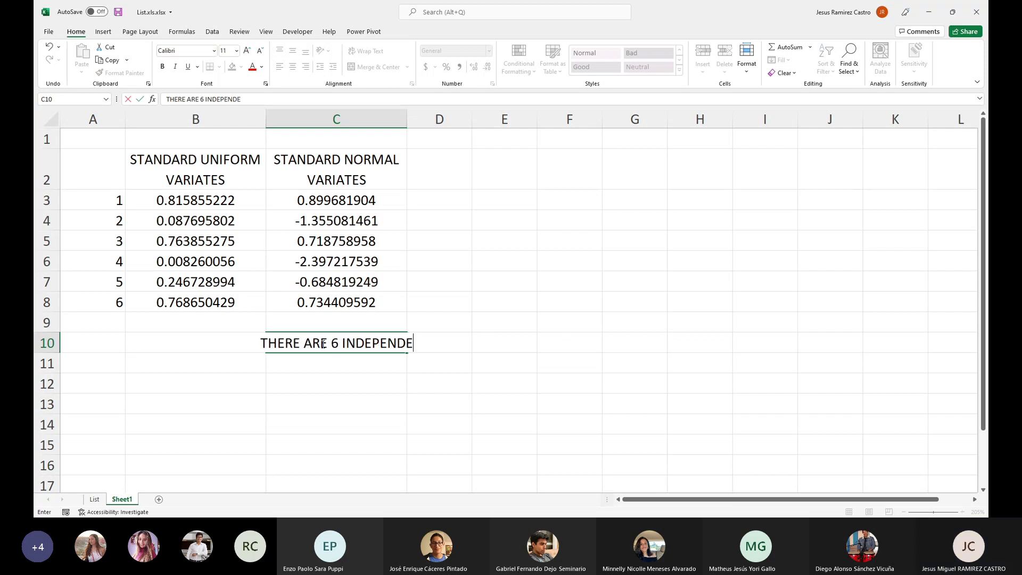
text(NT RAND)
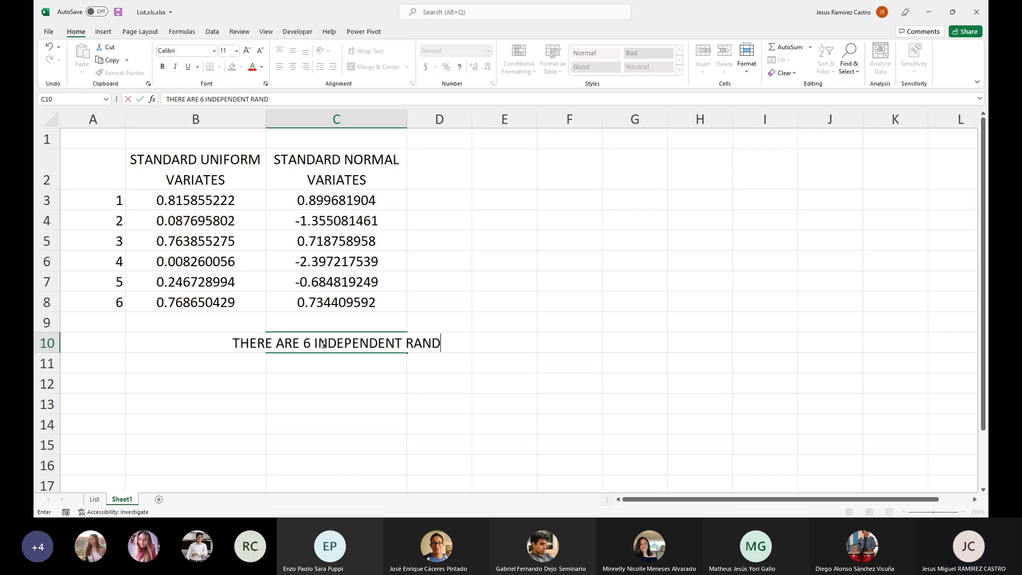
text(OM VARIATES)
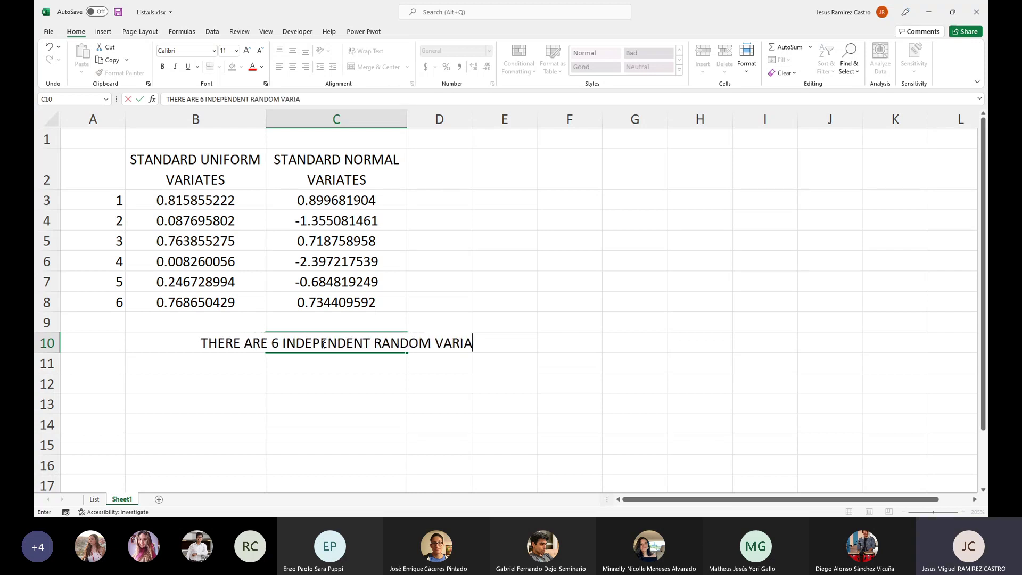
key(BackSpace)
key(BackSpace)
key(BackSpace)
key(BackSpace)
key(BackSpace)
key(BackSpace)
key(BackSpace)
key(BackSpace)
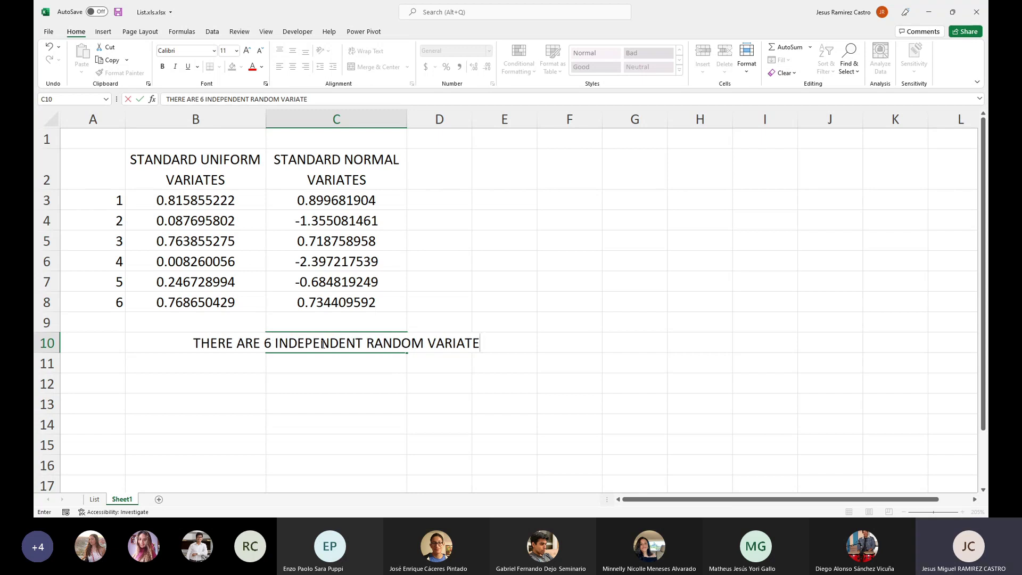
text(NUMBERS)
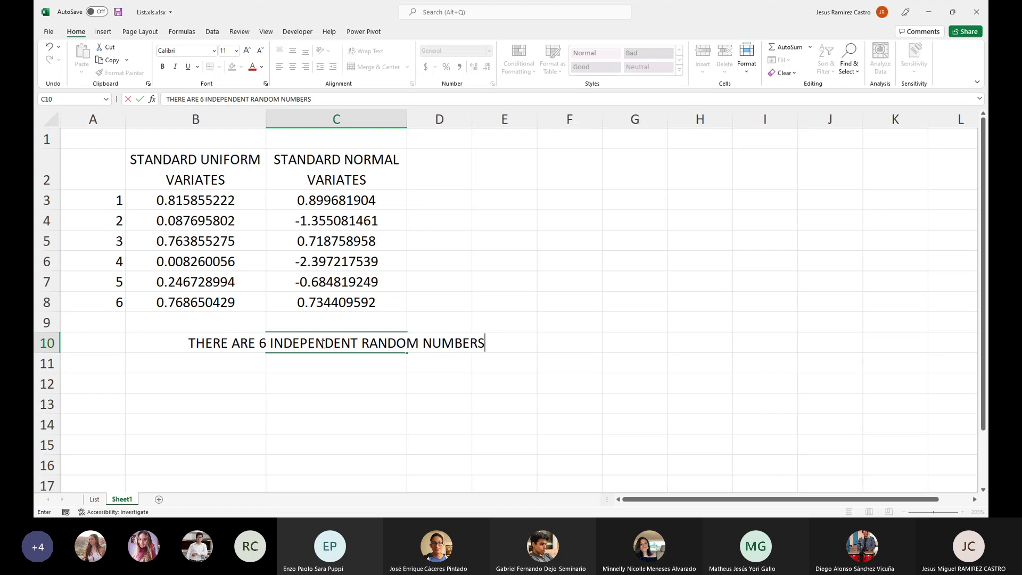
Step: Replace RANDOM with STANDARD NORMAL in the C10 note so it reads THERE ARE 6 INDEPENDENT STANDARD NORMAL NUMBERS
key(Right)
key(Right)
text(STANDARD NORMAL)
key(ctrl+shift+Right)
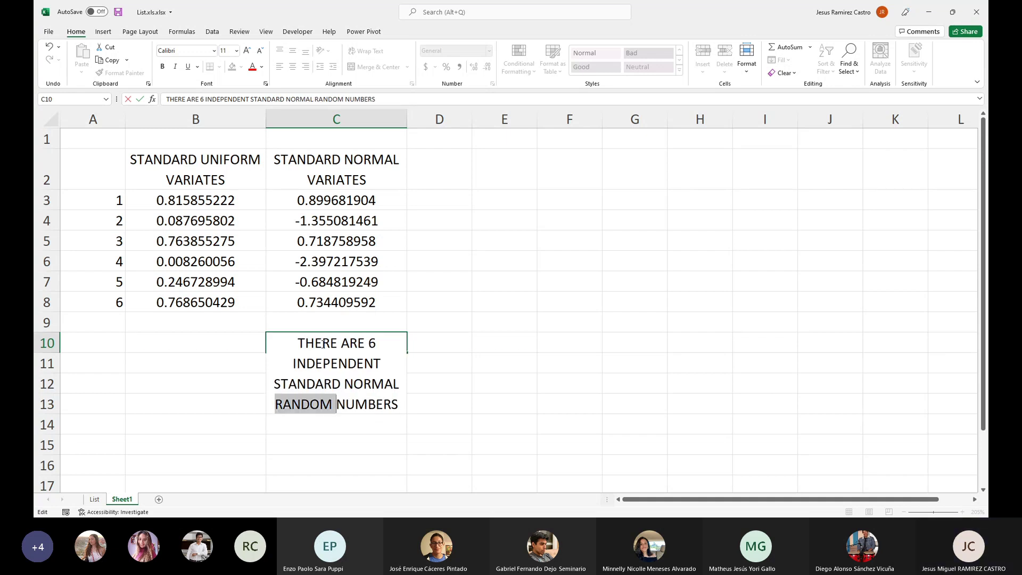
key(Delete)
key(Return)
Step: Left-align the note in cell C10
click(321, 344)
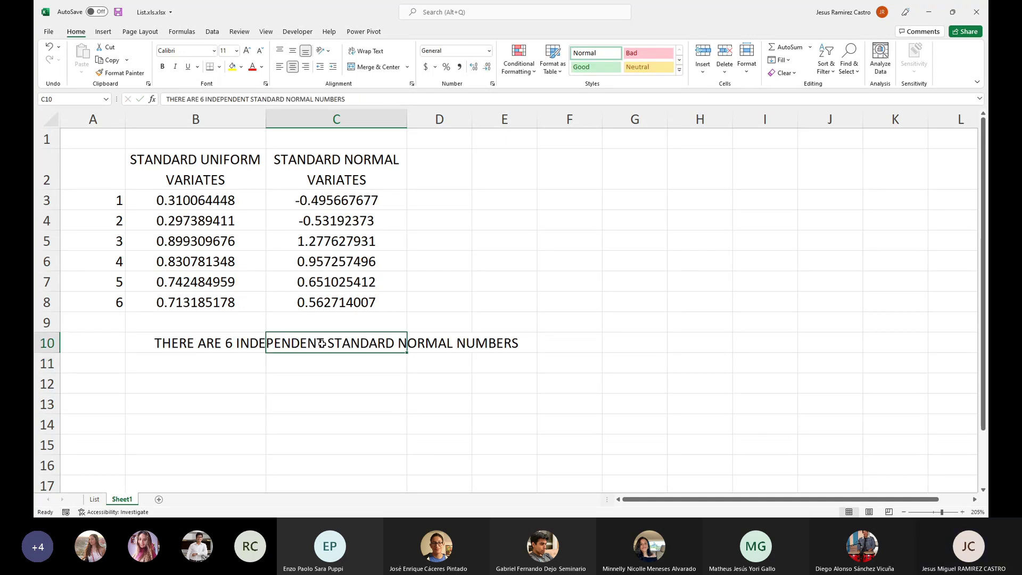
click(279, 66)
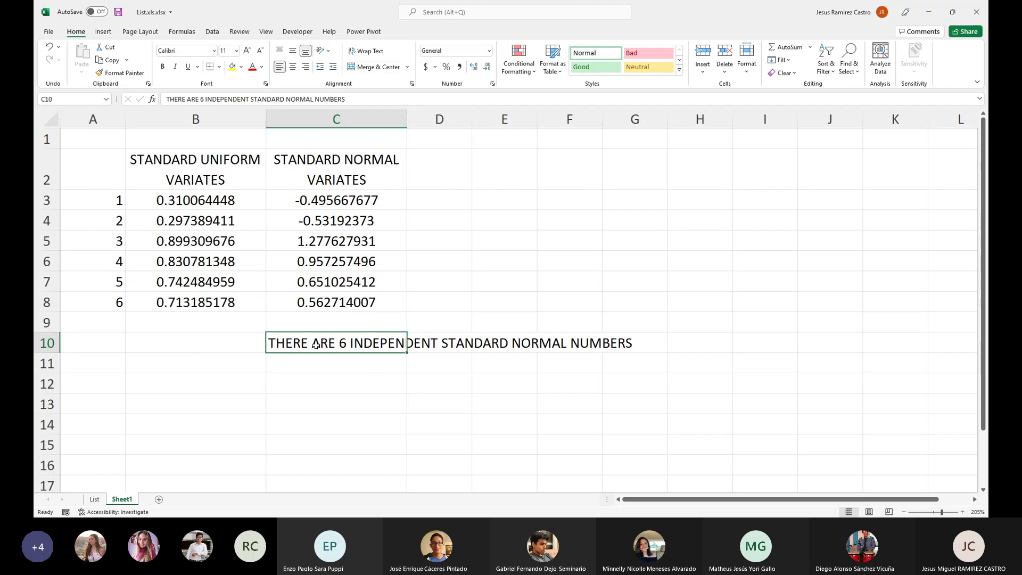
click(341, 201)
click(343, 224)
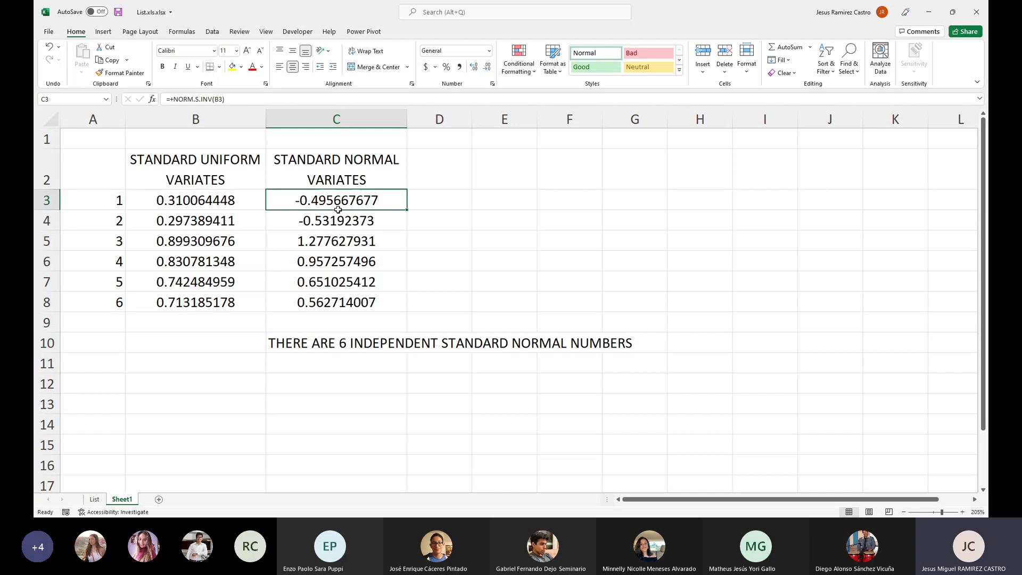
Step: Examine the individual standard normal values in column C, the first pair C3:C4, and the full block B3:C8
click(345, 244)
click(344, 261)
click(344, 281)
click(342, 302)
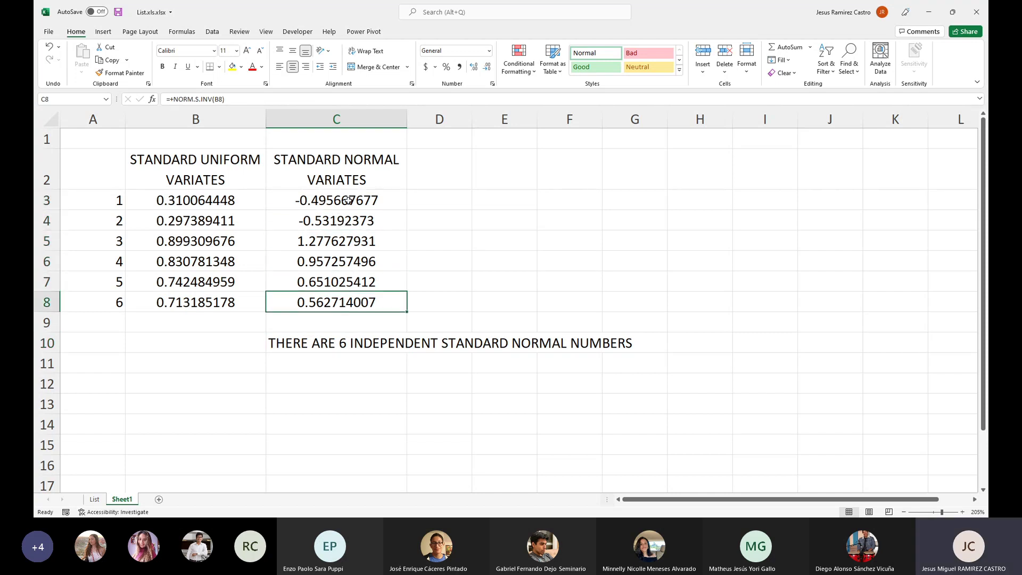
drag(366, 202, 367, 223)
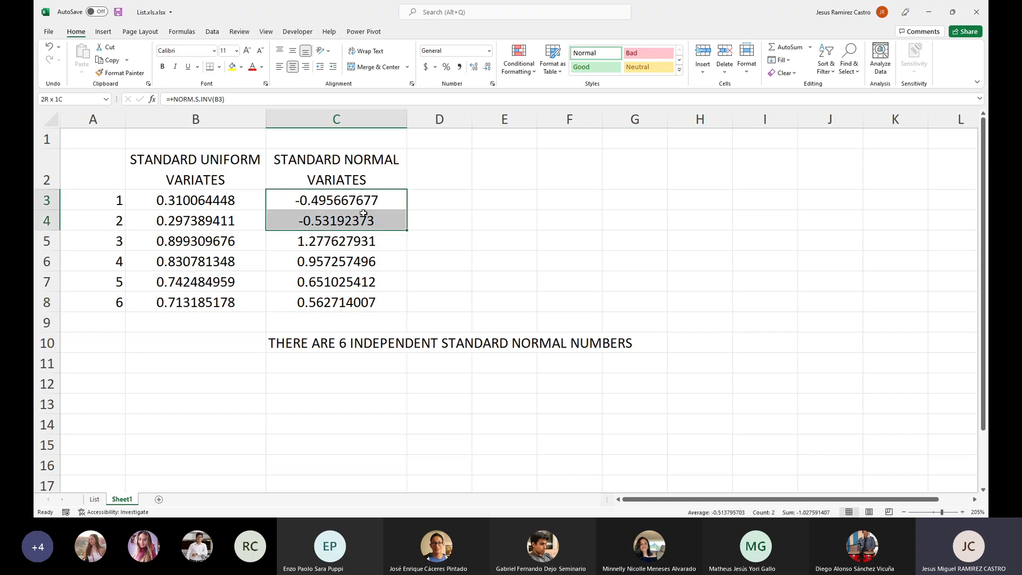
click(496, 198)
key(Left)
key(Left)
key(Left)
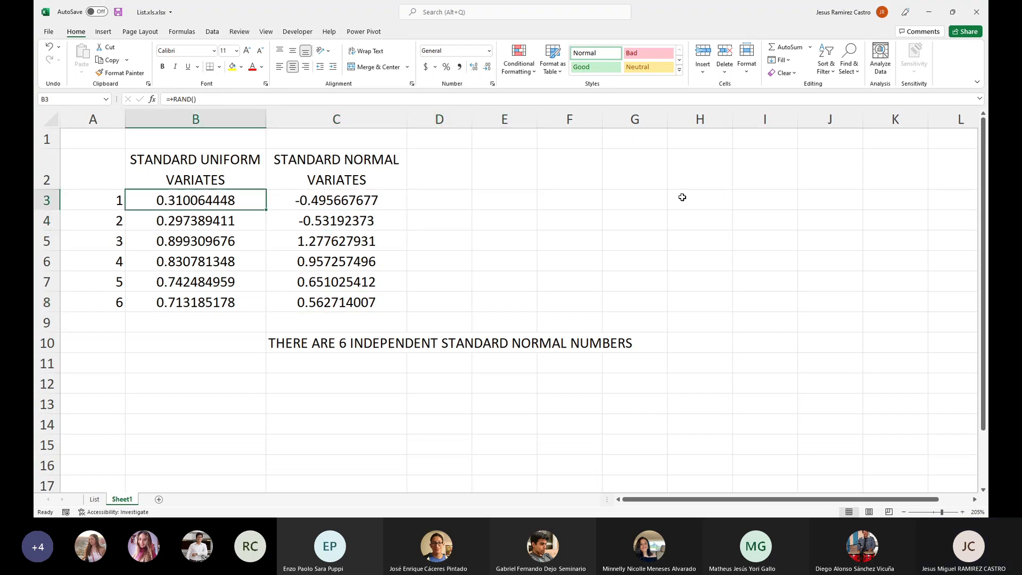
key(shift+Right)
key(shift+Down)
key(shift+Down)
key(shift+Down)
key(shift+Down)
key(shift+Down)
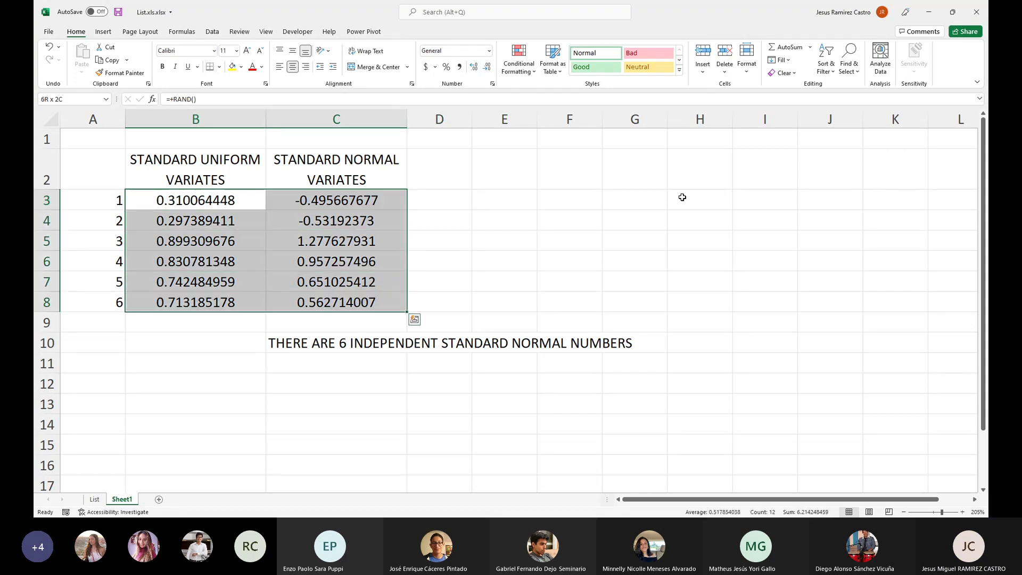
Step: Link cells E3 and E4 to the first pair of standard normal values, C3 and C4
key(Right)
key(Right)
key(Right)
text(+C3)
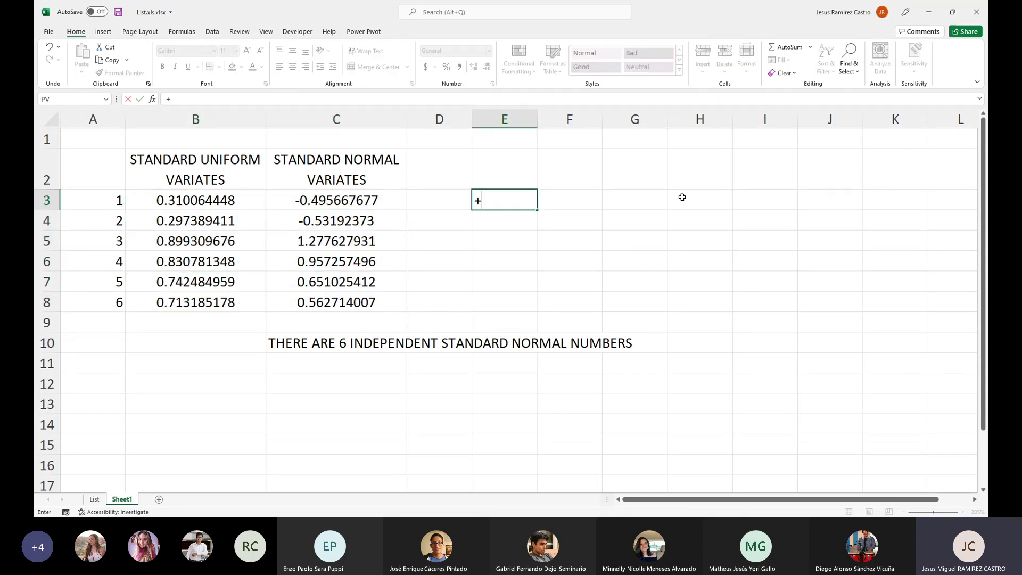
key(Return)
text(+C4)
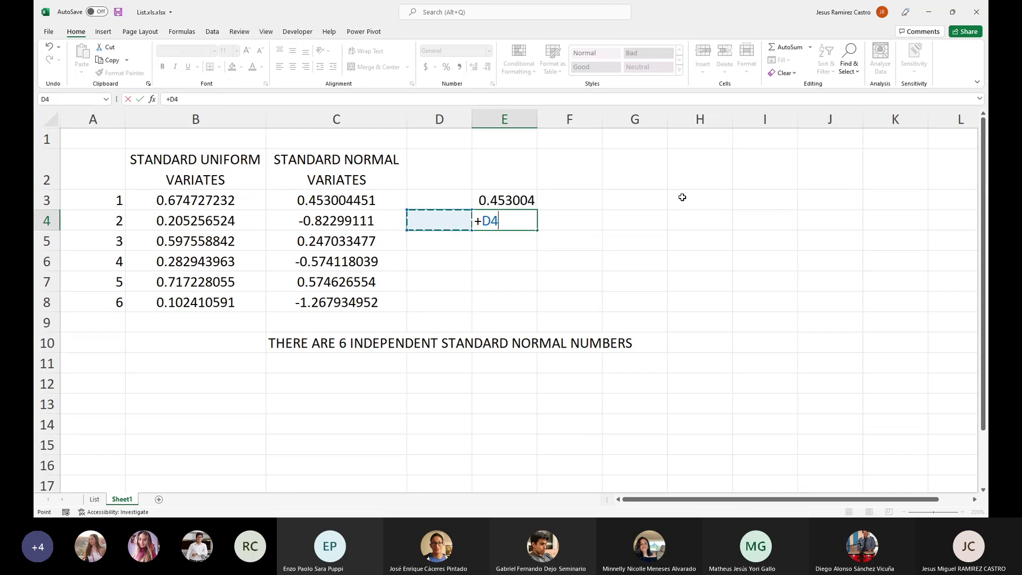
key(Return)
Step: Link cell F3 to the third standard normal value in C5
key(Up)
key(Up)
key(Right)
text(+)
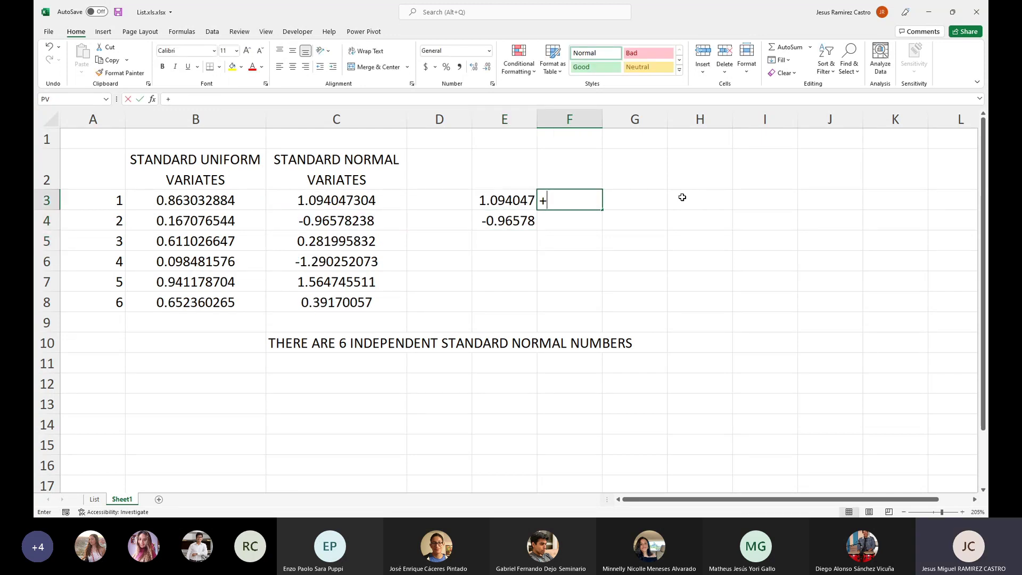
key(Left)
key(Left)
key(Left)
key(Down)
key(Down)
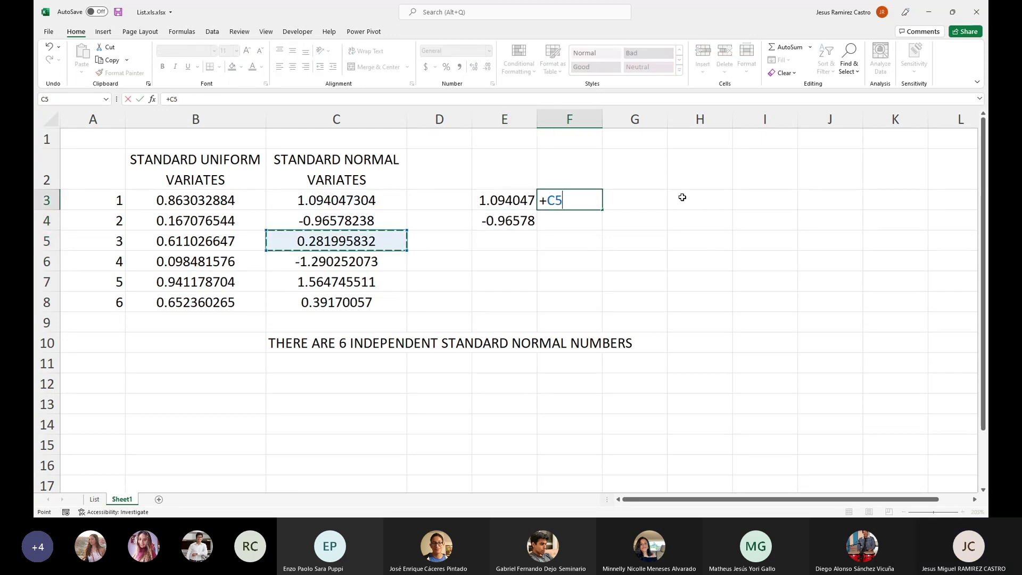
key(Return)
Step: Link cell F4 to the fourth standard normal value in C6
text(+)
key(Left)
key(Left)
key(Left)
key(Left)
key(Down)
key(Down)
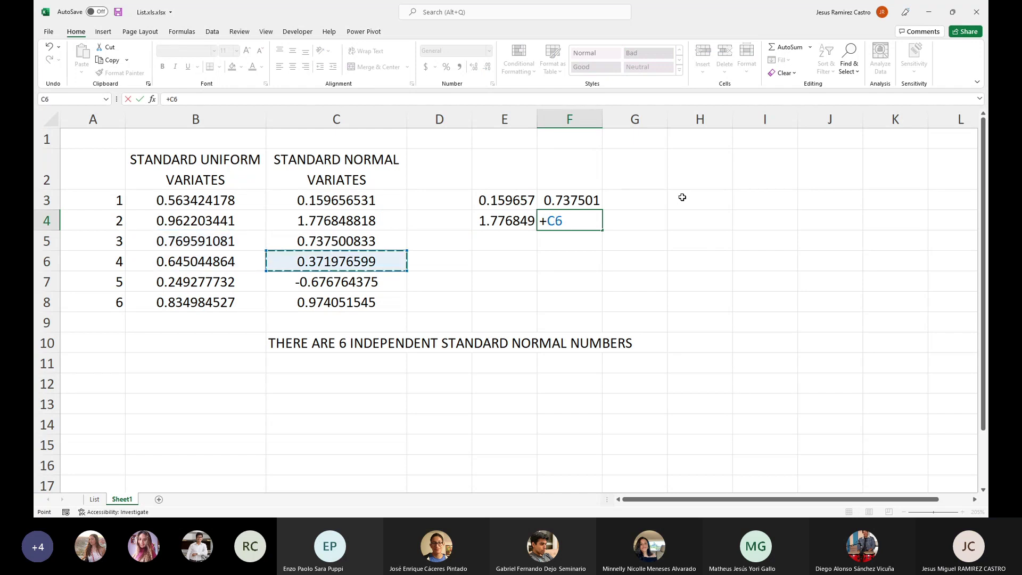
key(Right)
key(Return)
Step: Enter a reference to C8 in cell G3
key(Up)
key(Up)
key(Right)
text(+)
key(Left)
key(Left)
key(Left)
key(Left)
key(Left)
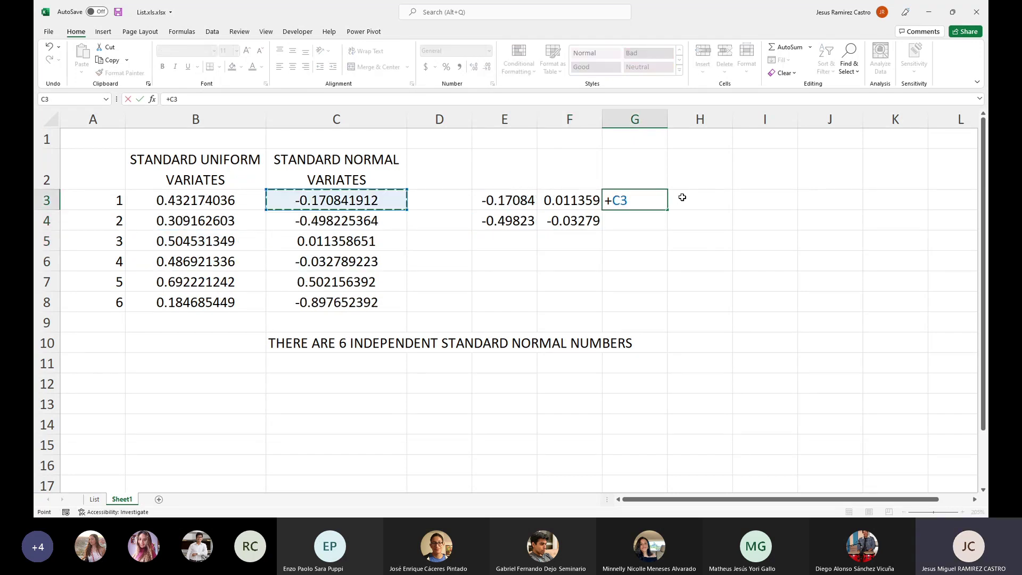
key(Down)
key(Down)
key(Down)
key(Down)
key(Down)
key(Right)
key(Return)
Step: Link cell G3 to C7 and fill the formula down into G4 so it references C8
key(Up)
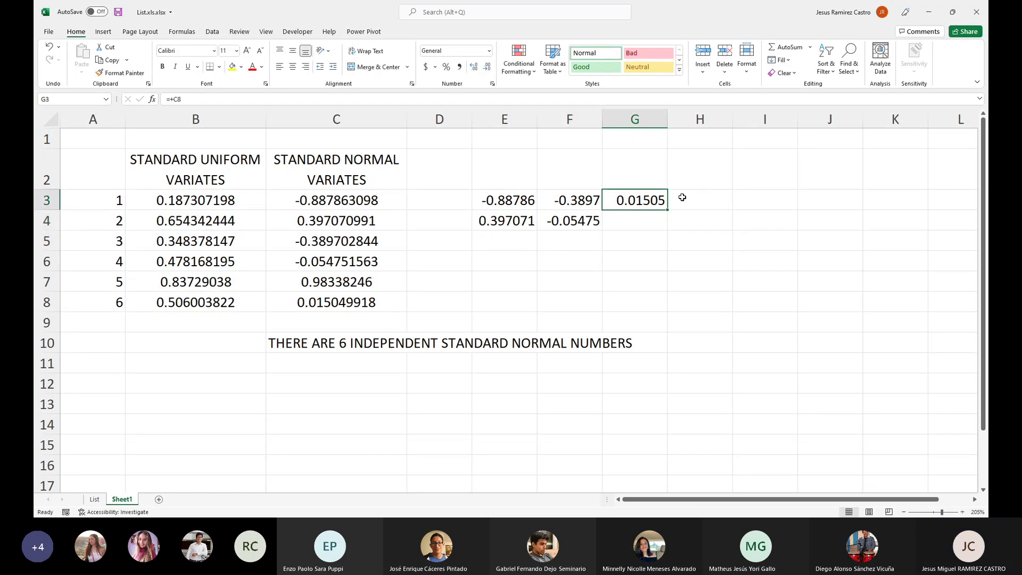
text(+)
click(367, 275)
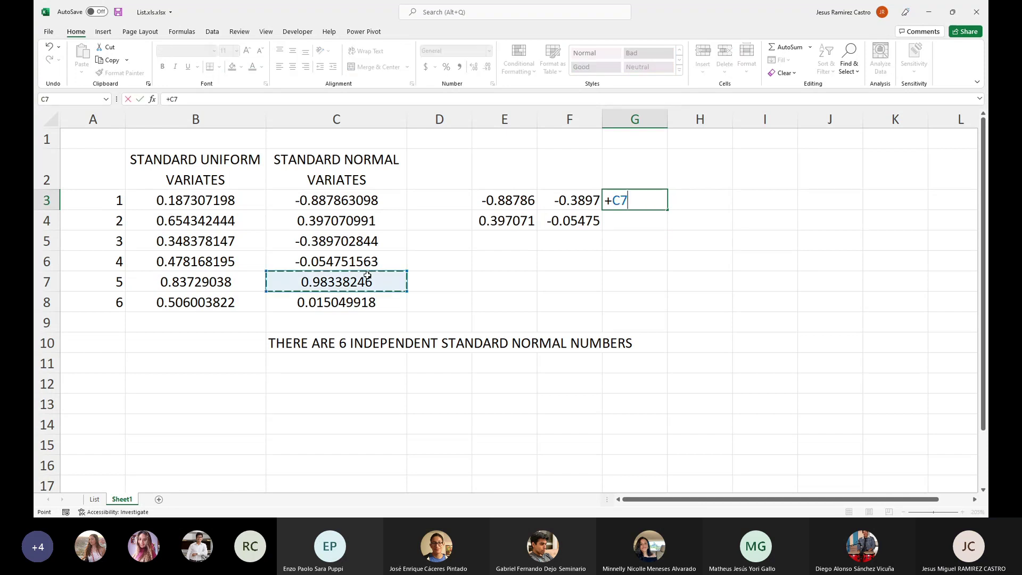
key(Return)
key(Up)
key(Down)
key(ctrl+d)
key(Up)
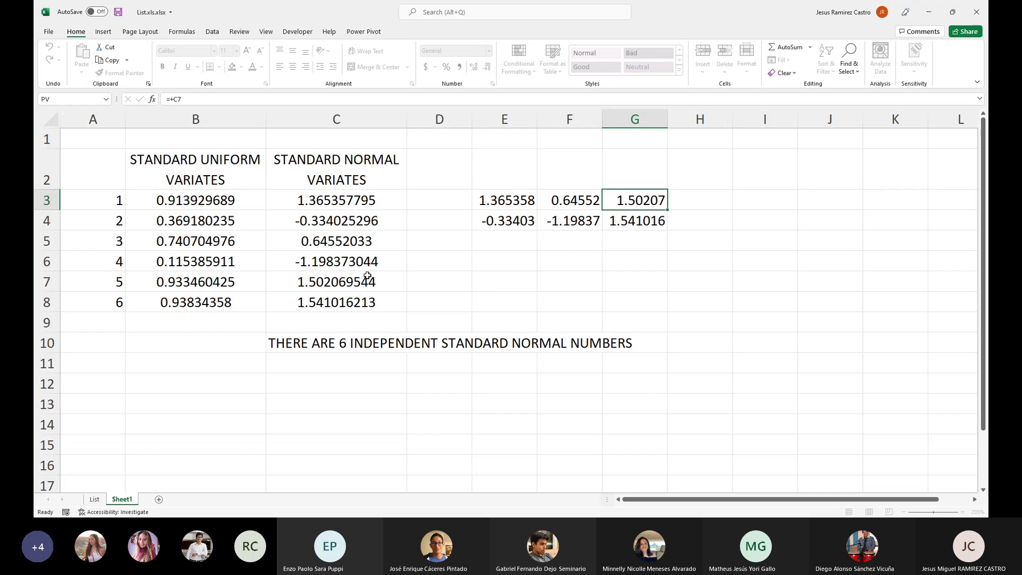
Step: Copy the STANDARD NORMAL VARIATES heading from C2 into E2 above the paired values
key(Down)
key(Left)
key(Left)
key(Up)
key(Up)
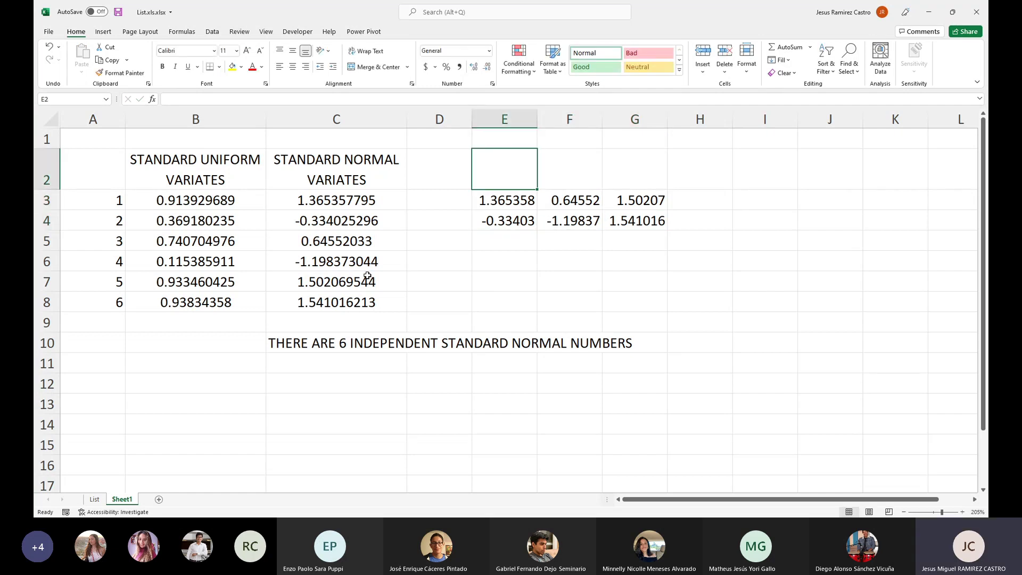
key(Left)
key(Left)
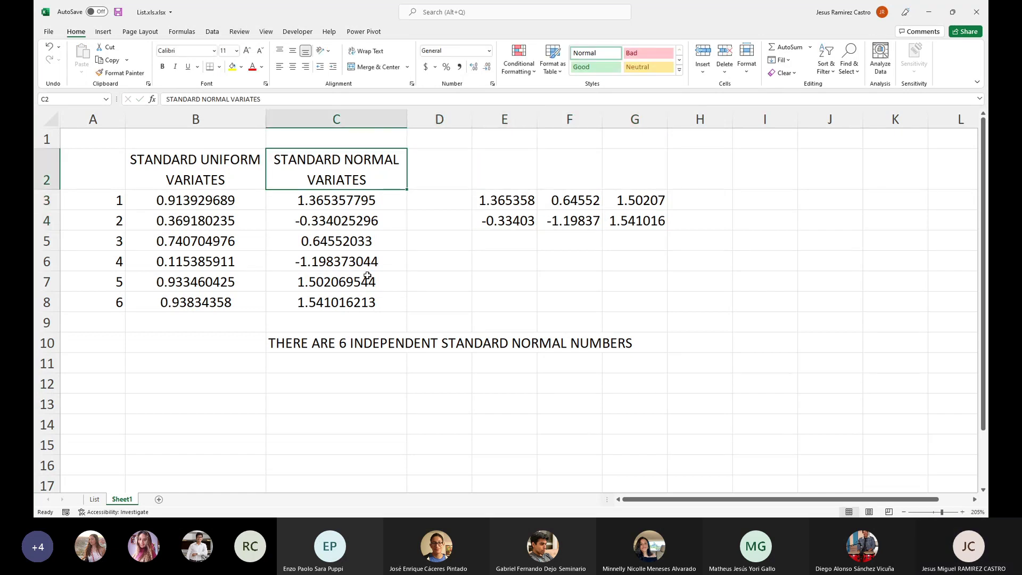
key(Right)
key(Right)
key(Down)
key(Up)
key(Down)
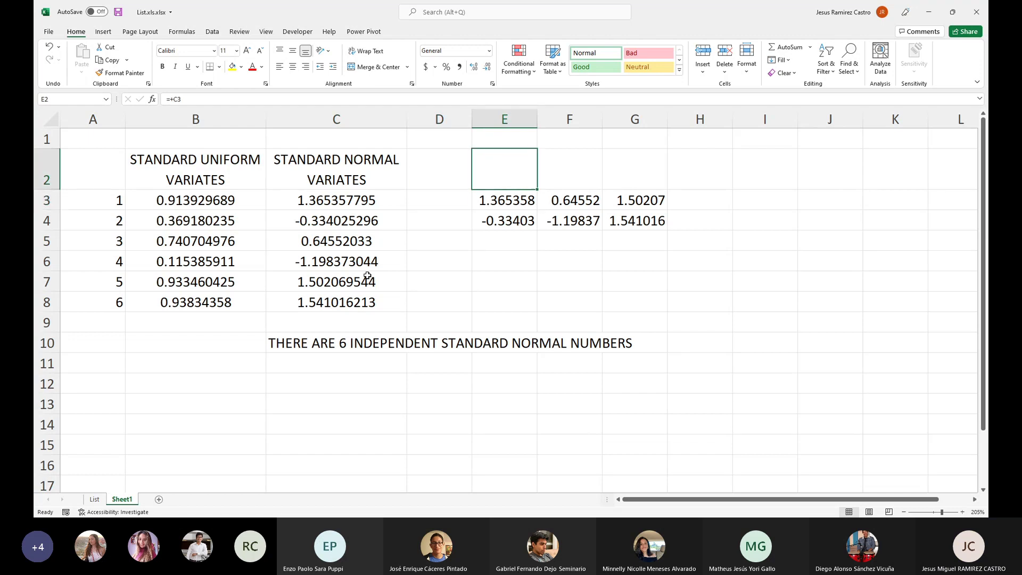
key(Up)
key(Left)
key(Left)
key(ctrl+c)
key(Right)
key(Right)
key(ctrl+v)
Step: Edit the heading in E2 to read STANDARD NORMAL BIVARIATES
key(F2)
key(Left)
key(ctrl+Left)
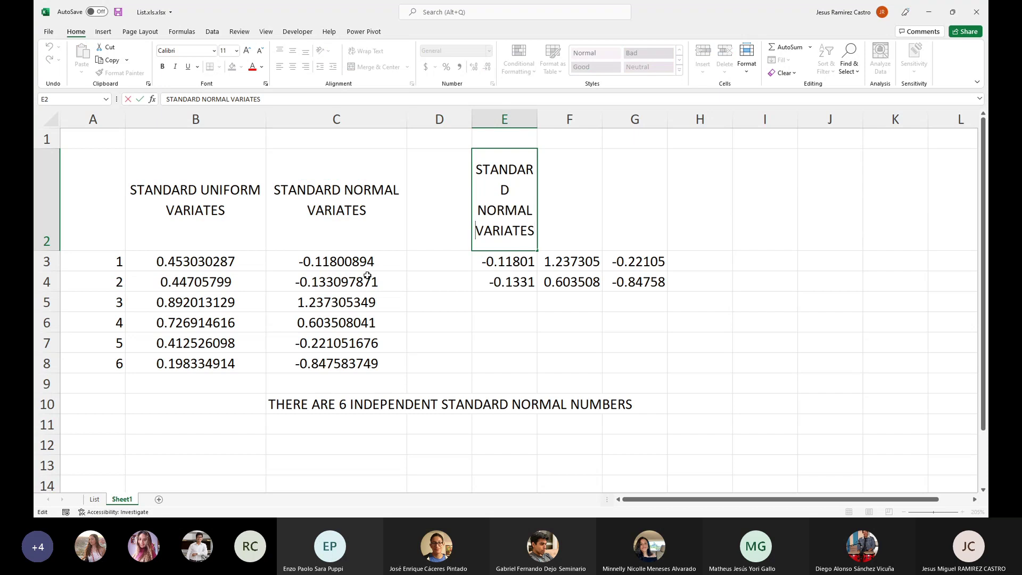
text(BI)
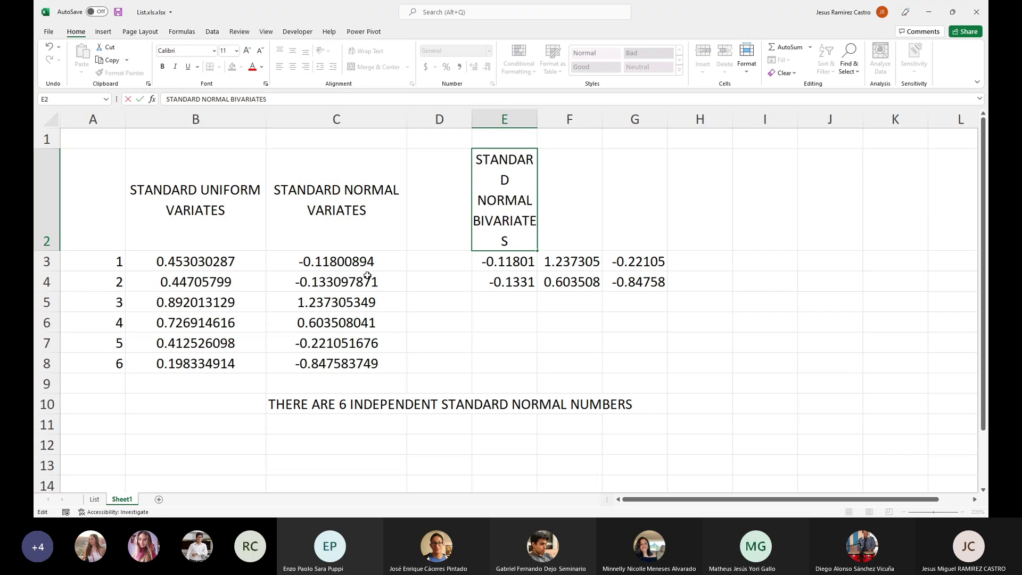
key(Return)
key(Up)
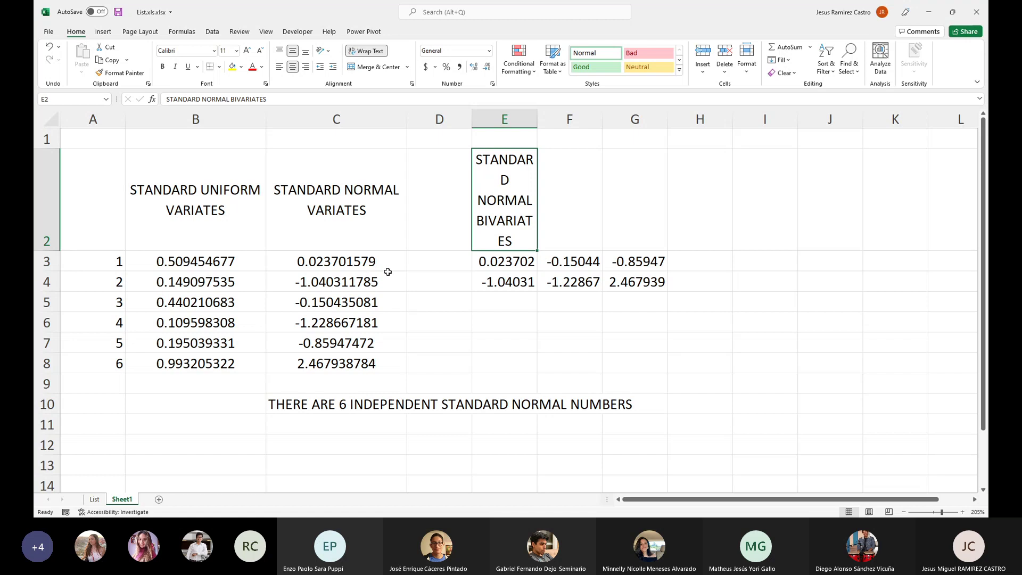
Step: Merge and center the bivariates heading across E2:G2 and autofit the height of row 2
drag(506, 234, 632, 219)
click(372, 66)
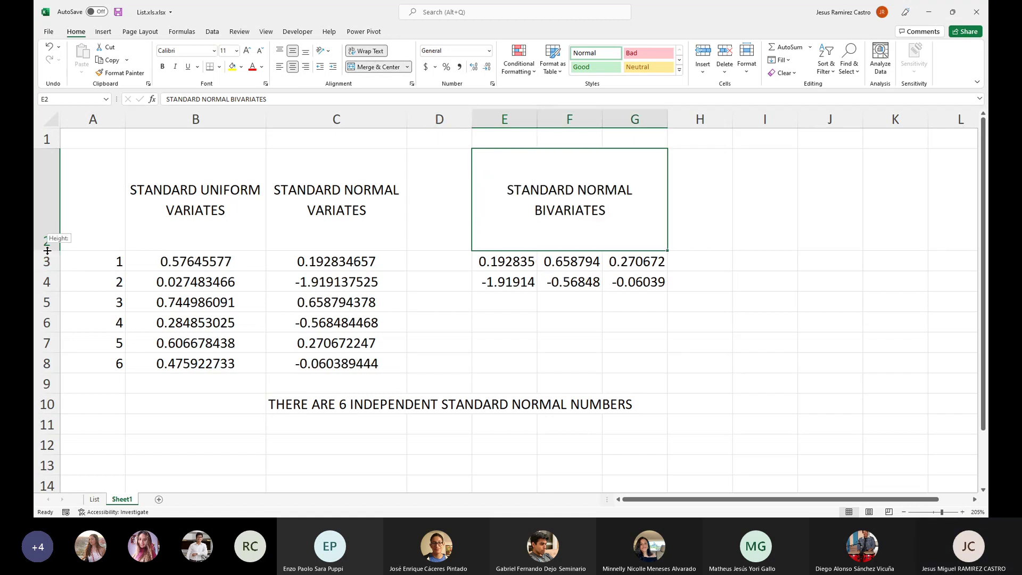
double_click(47, 250)
click(727, 223)
Step: Review the bivariates heading and highlight the pairs E3:E4, F3:F4 and G3:G4 in turn
click(491, 174)
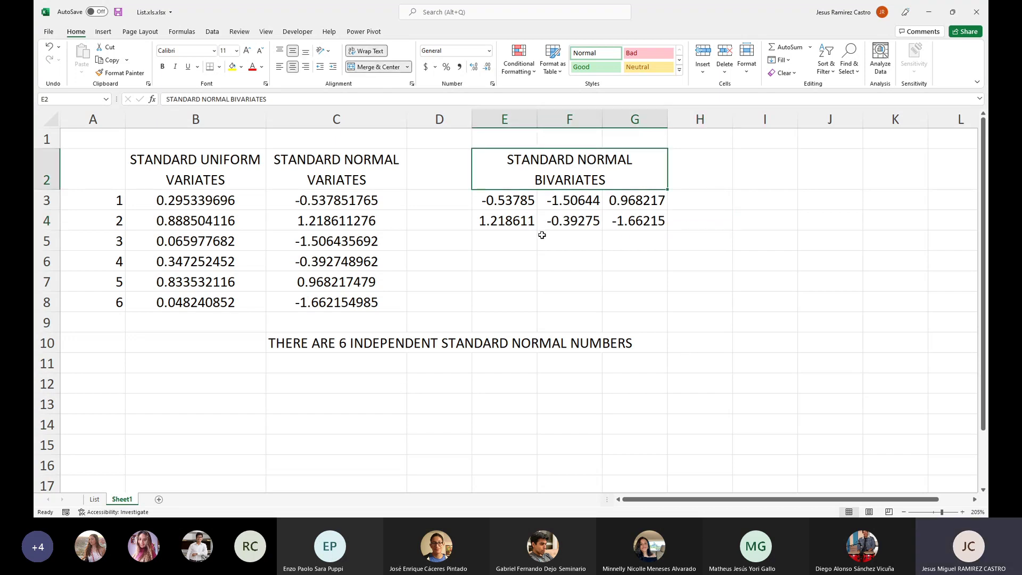
drag(511, 202, 510, 221)
drag(569, 200, 569, 220)
key(ctrl+v)
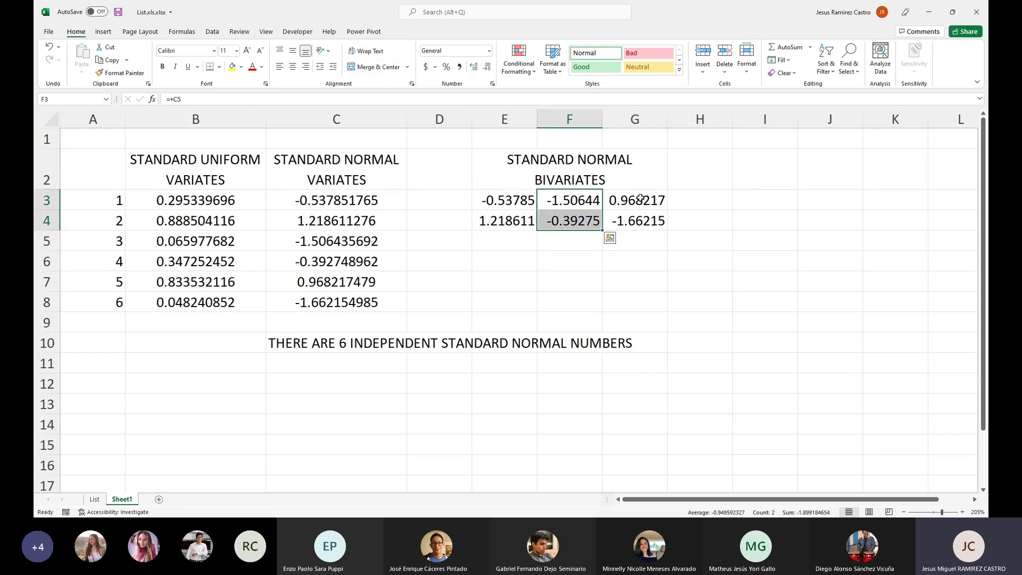
drag(640, 199, 638, 220)
key(ctrl+v)
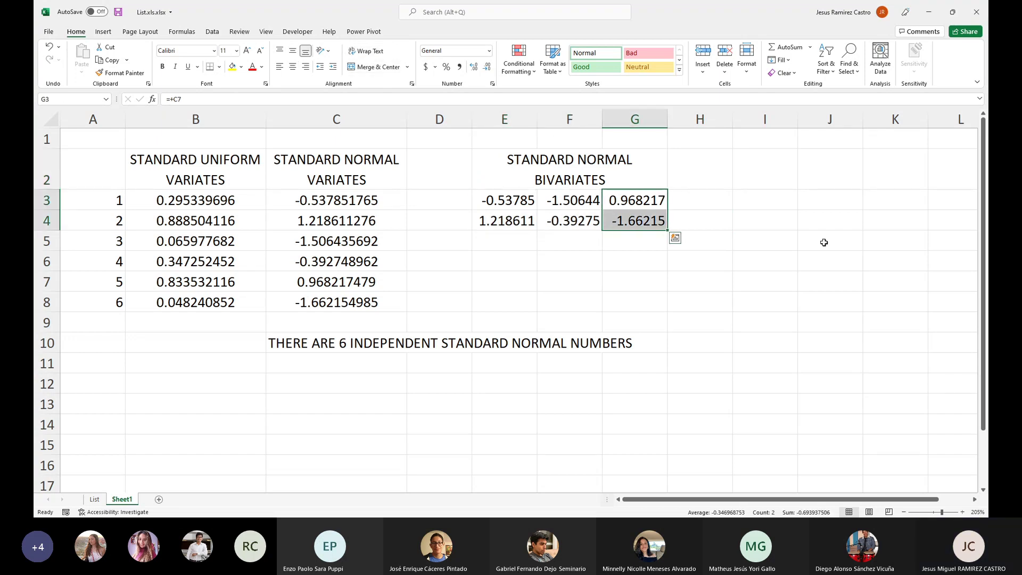
Step: Copy the note about 6 independent standard normal numbers from C10 into E6 below the bivariate pairs
click(294, 350)
key(ctrl+c)
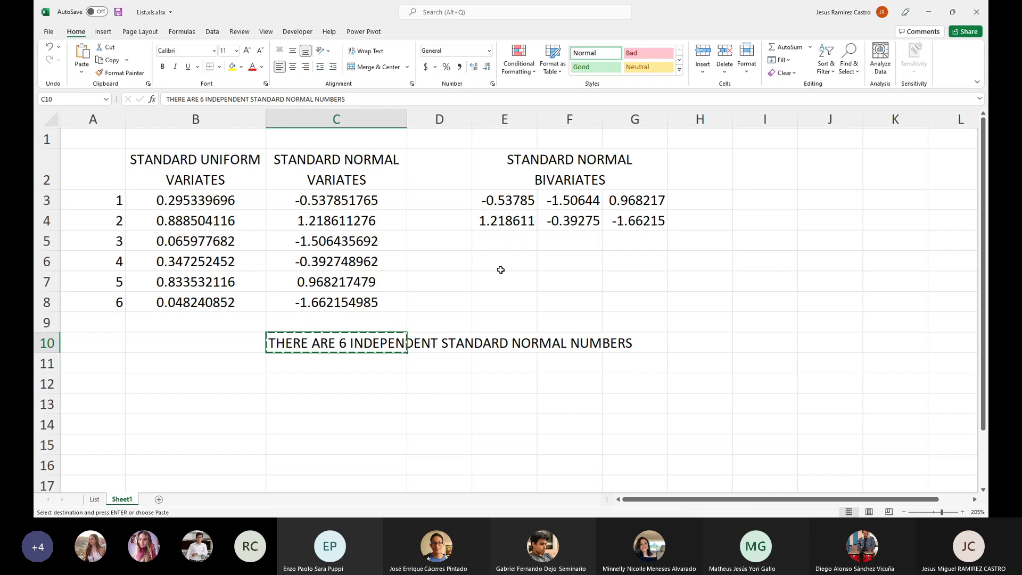
click(500, 270)
key(Return)
Step: Edit the note in E6 to read THERE ARE 3 INDEPENDENT STANDARD NORMAL BIVARIATES
key(F2)
key(Left)
key(Left)
key(Left)
key(Left)
key(Left)
key(Left)
key(Left)
key(Left)
key(Left)
key(Left)
key(Left)
key(Left)
key(Left)
key(Left)
key(Left)
key(Left)
key(Left)
key(Left)
key(Left)
key(Left)
key(Left)
key(Left)
key(Left)
key(shift+Right)
text(3)
key(Right)
key(Right)
key(Right)
key(Right)
key(Right)
key(Right)
key(Right)
key(Right)
key(Right)
key(Right)
key(Right)
key(Right)
key(Right)
key(Right)
key(Right)
key(Right)
key(Right)
key(Right)
key(Right)
key(Right)
key(Left)
key(Right)
key(Right)
key(Right)
key(Right)
key(Right)
key(Right)
key(Right)
key(Right)
key(Right)
key(Left)
key(Left)
key(Left)
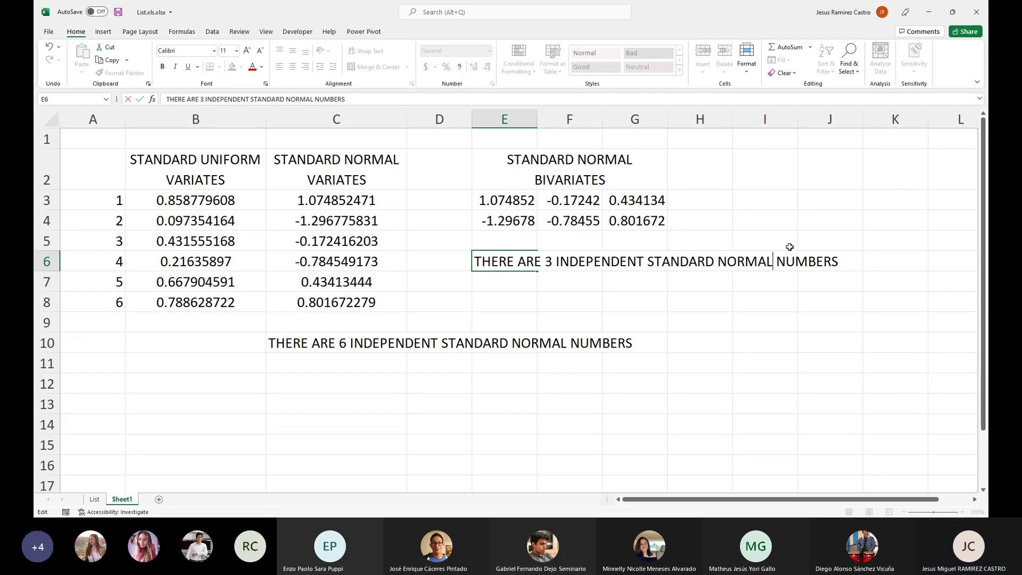
key(Right)
key(shift+End)
text(BI)
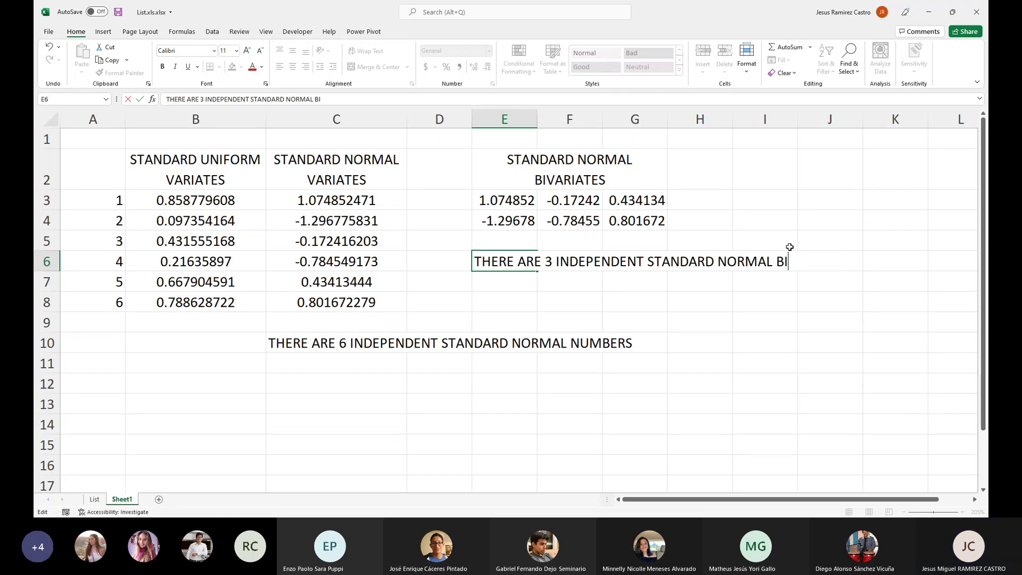
text(VARIATES)
key(Return)
key(Up)
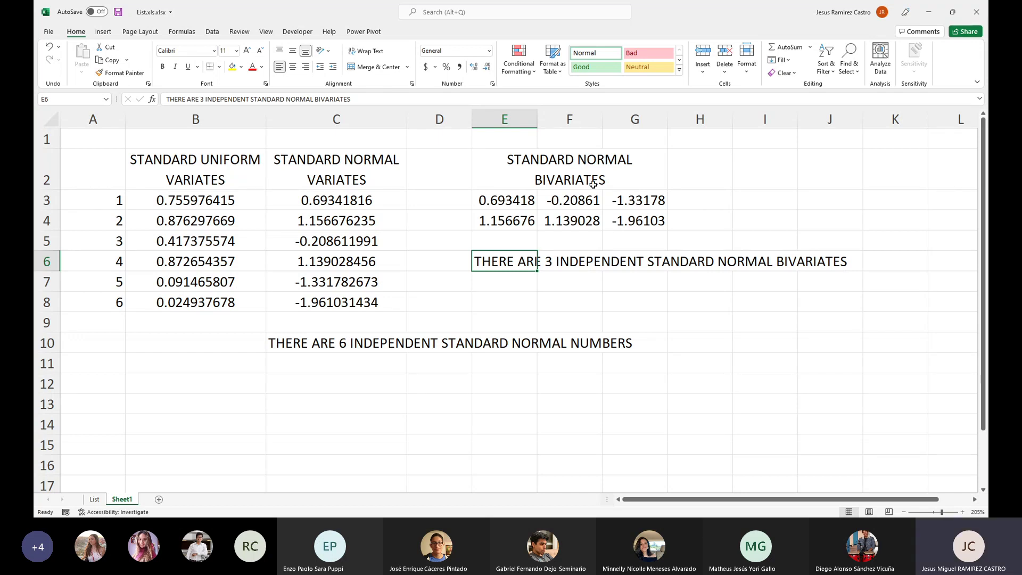
Step: Compare the bivariate block E3:G4 with the standard normal variates in C3:C8 by highlighting both ranges
drag(519, 206, 638, 218)
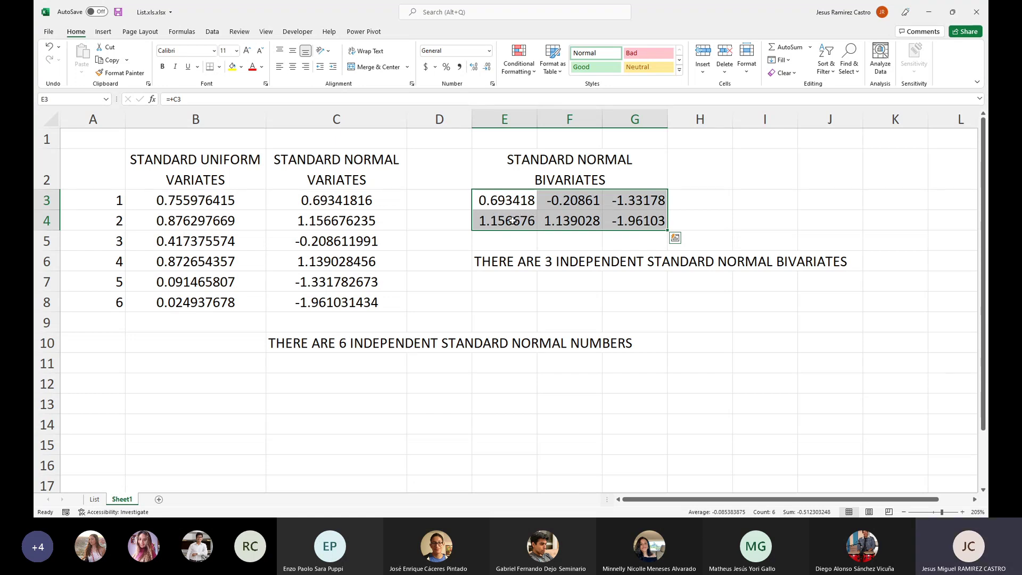
drag(500, 200, 644, 222)
drag(356, 200, 356, 299)
drag(344, 200, 341, 218)
drag(377, 247, 376, 301)
Step: Color-code the variate pairs in column C, filling C3:C4 gold, C5:C6 blue and C7:C8 green
drag(376, 206, 379, 219)
click(241, 67)
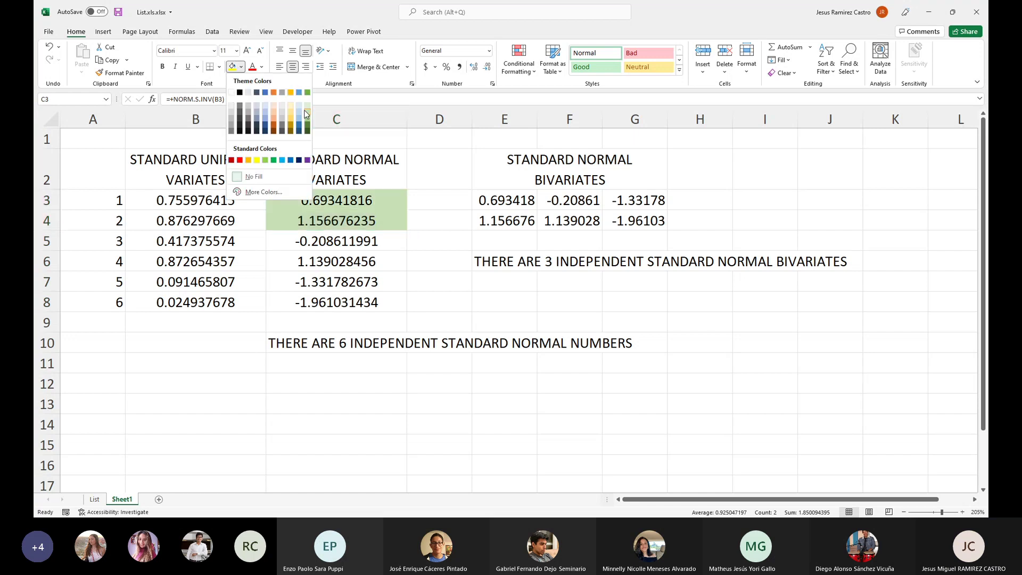
click(290, 92)
drag(355, 241, 354, 261)
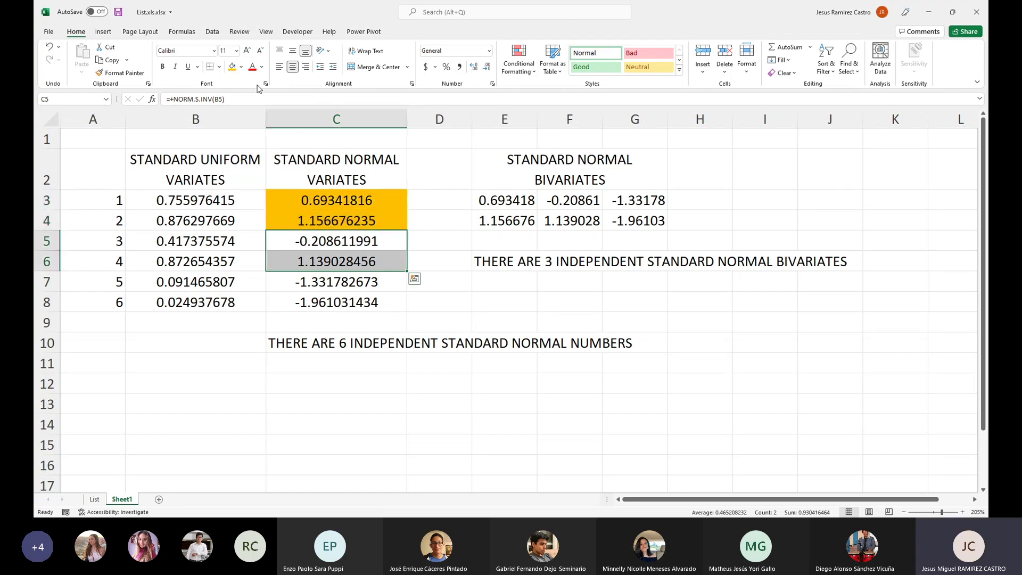
click(241, 68)
click(298, 99)
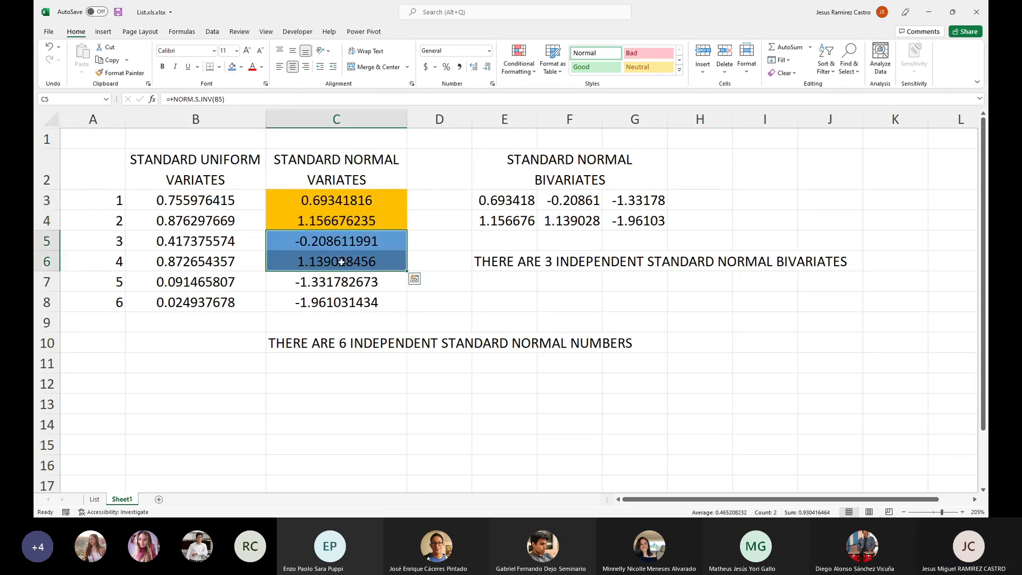
drag(362, 282, 359, 303)
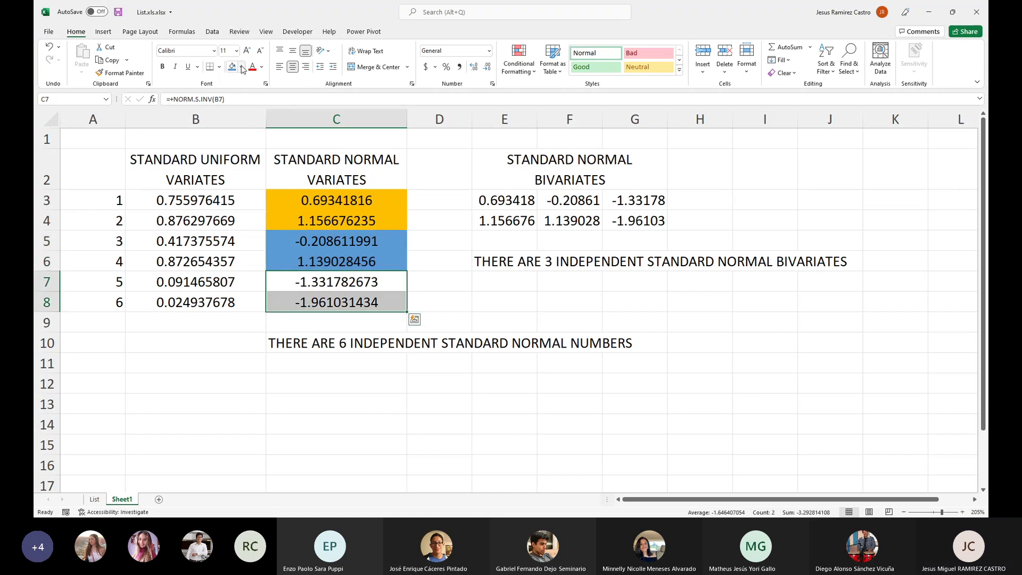
click(241, 67)
click(307, 93)
click(455, 219)
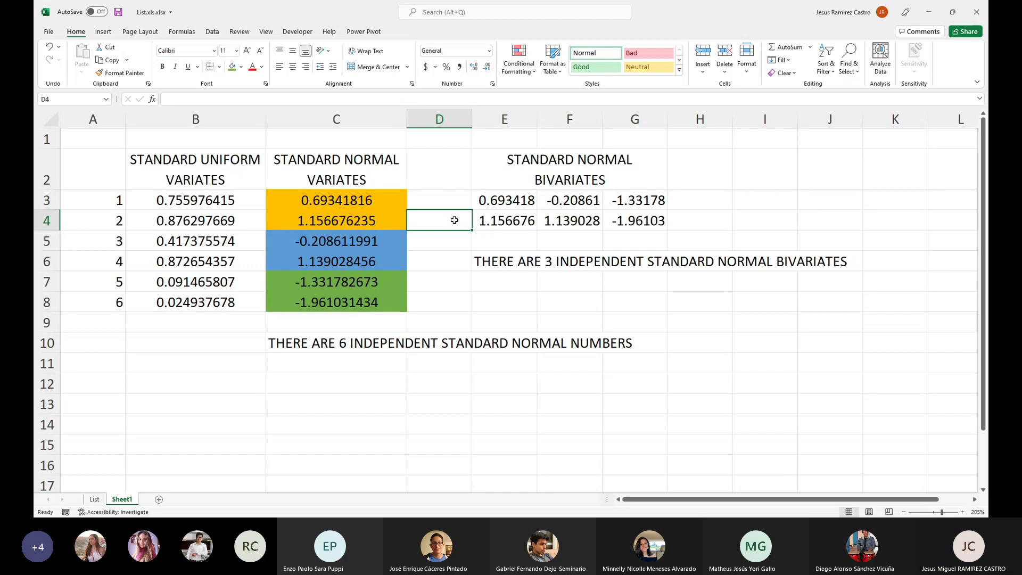
Step: Copy the merged STANDARD NORMAL BIVARIATES heading from E2 into E12:G12
click(502, 285)
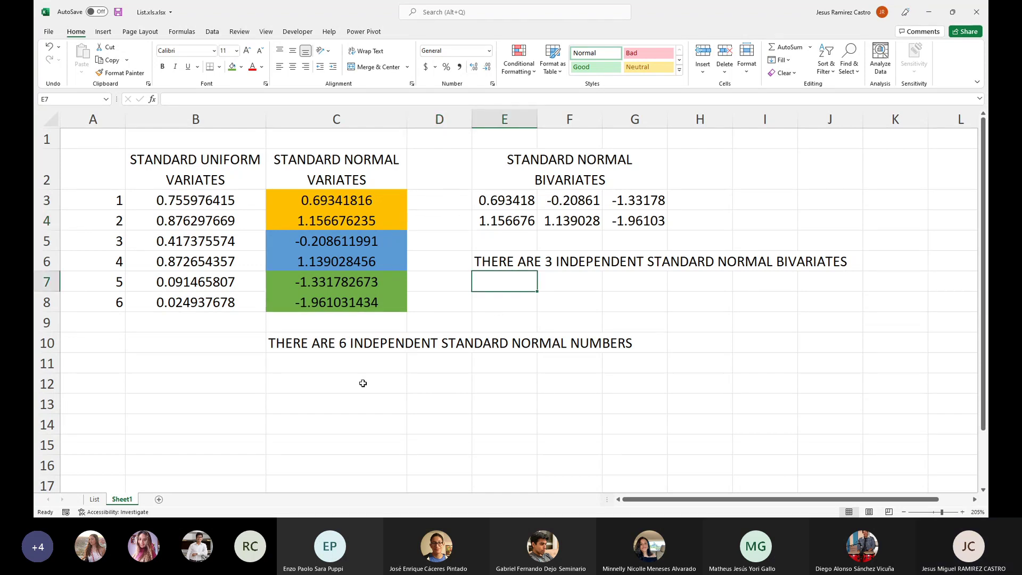
click(566, 160)
key(ctrl+c)
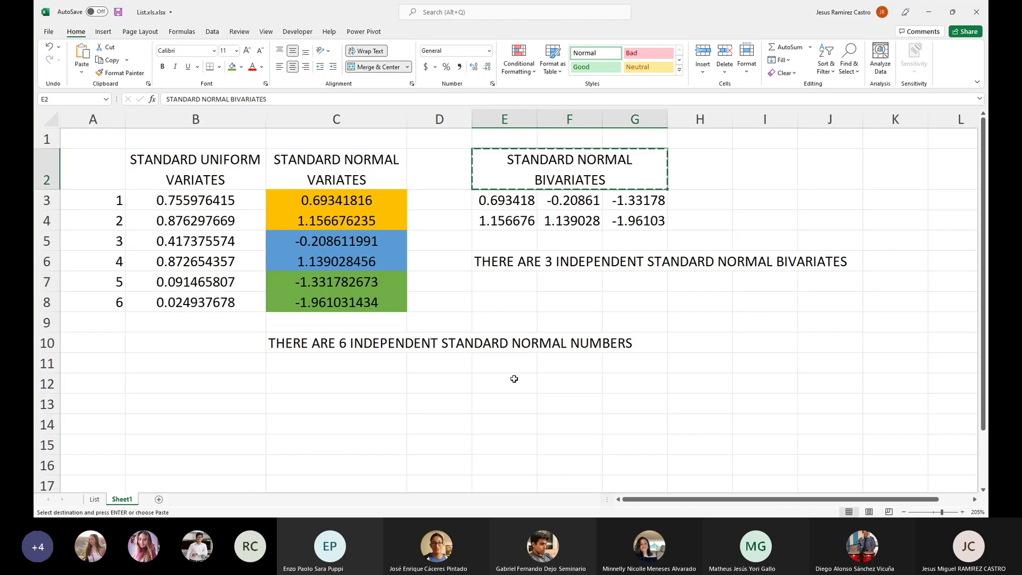
click(513, 379)
click(527, 387)
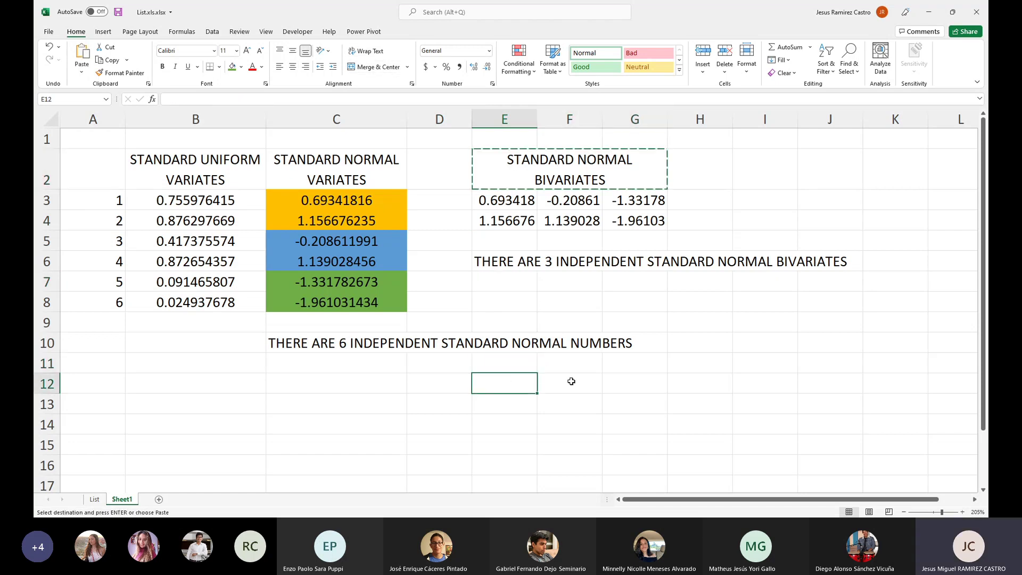
key(ctrl+v)
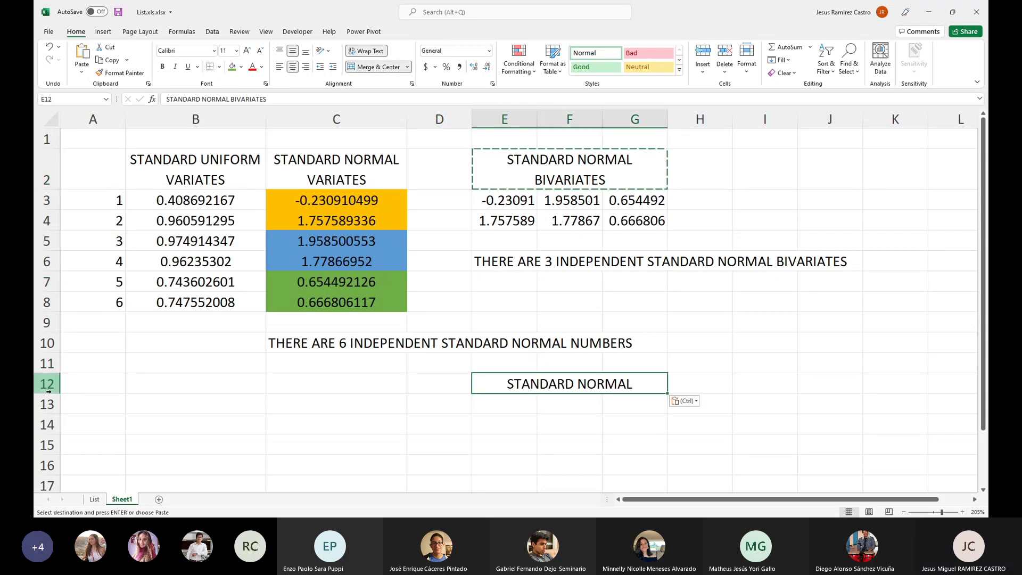
Step: Try to adjust the height of row 12 to fit the wrapped heading copied into E12
drag(51, 393, 51, 394)
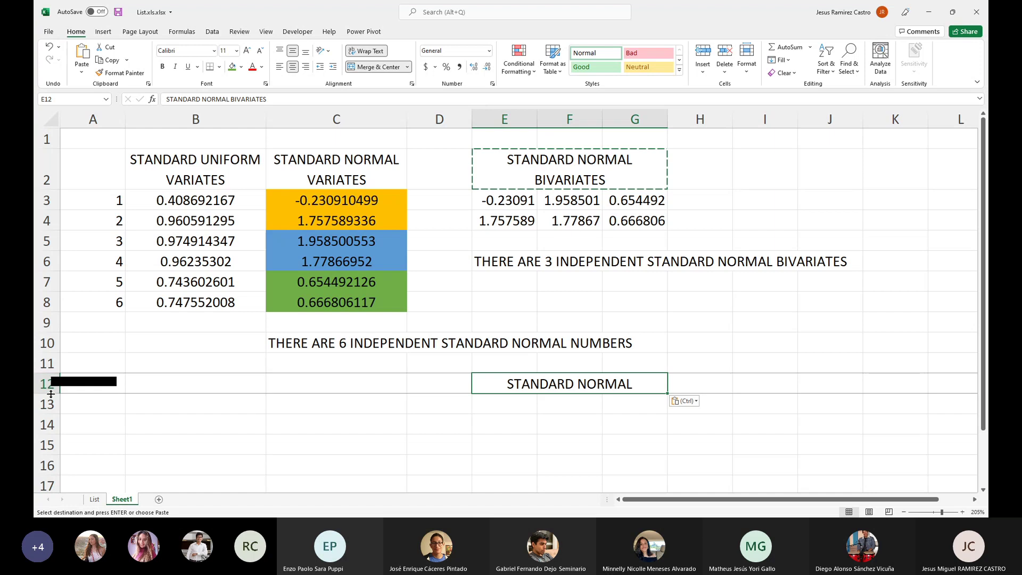
click(506, 172)
click(608, 376)
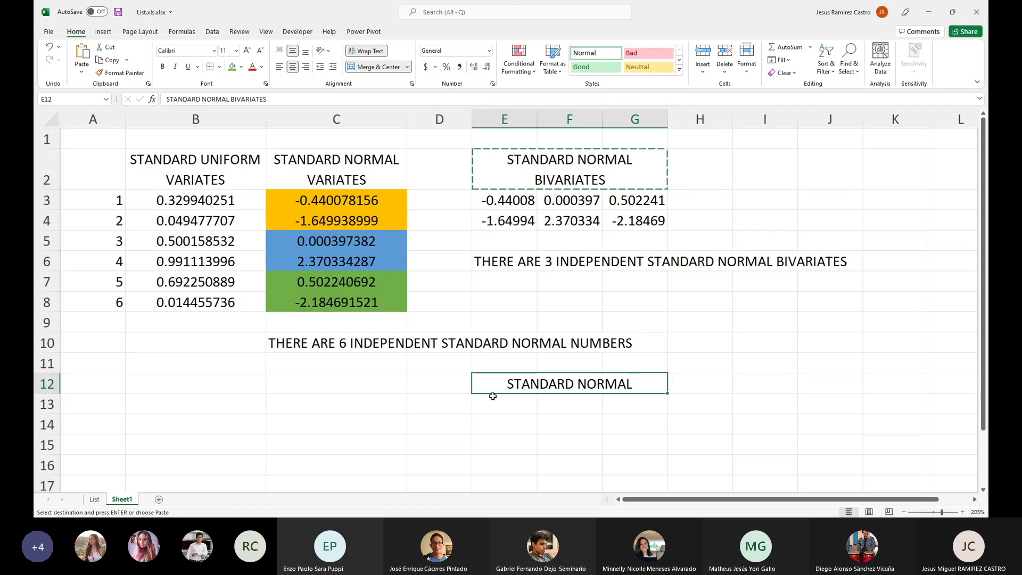
drag(51, 408, 52, 415)
key(ctrl+z)
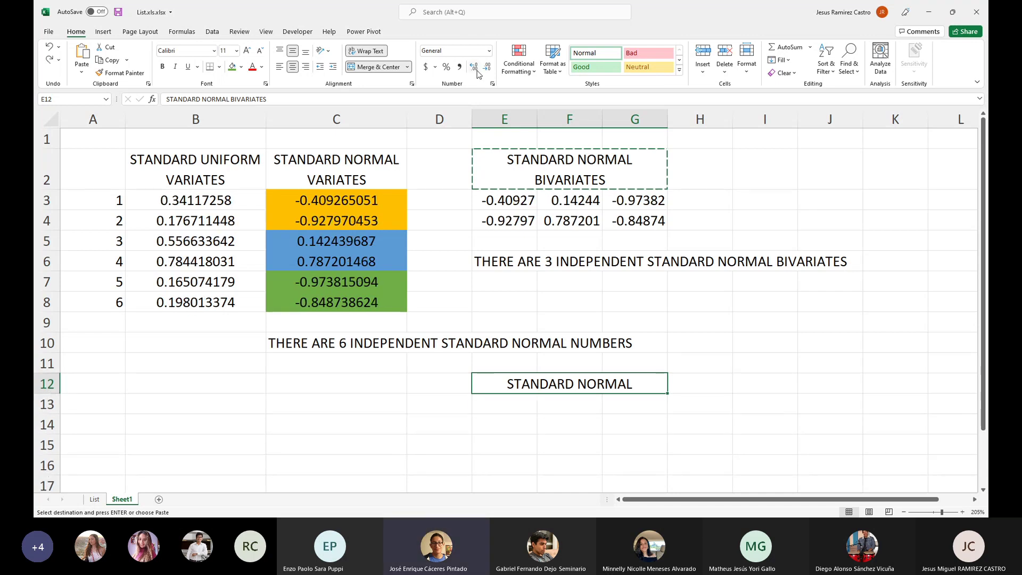
click(366, 51)
click(366, 51)
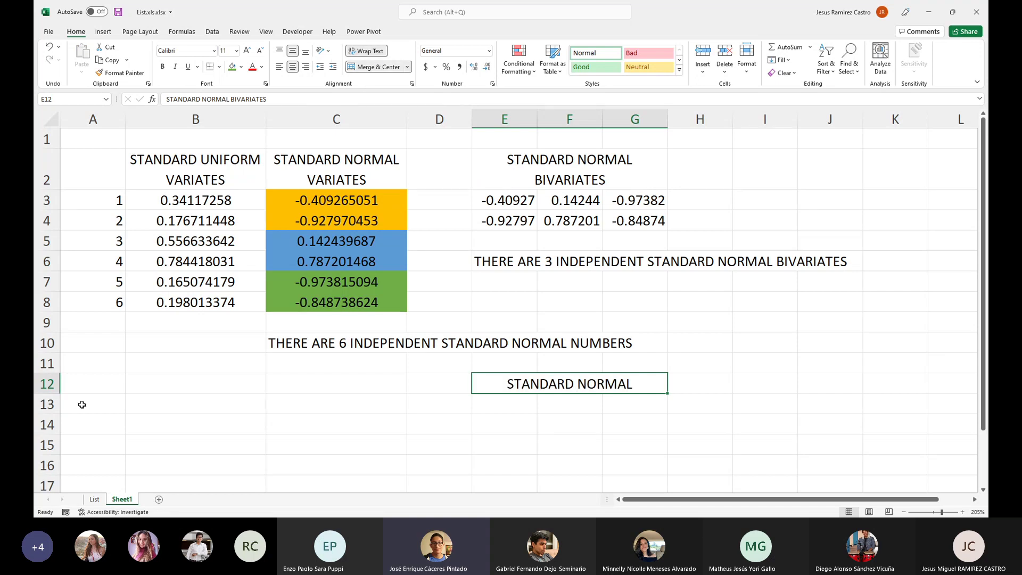
drag(52, 393, 52, 394)
Step: Enter the index grouping 1,3,5 in E13 and 2,4,6 in F13 under the copied heading
click(504, 404)
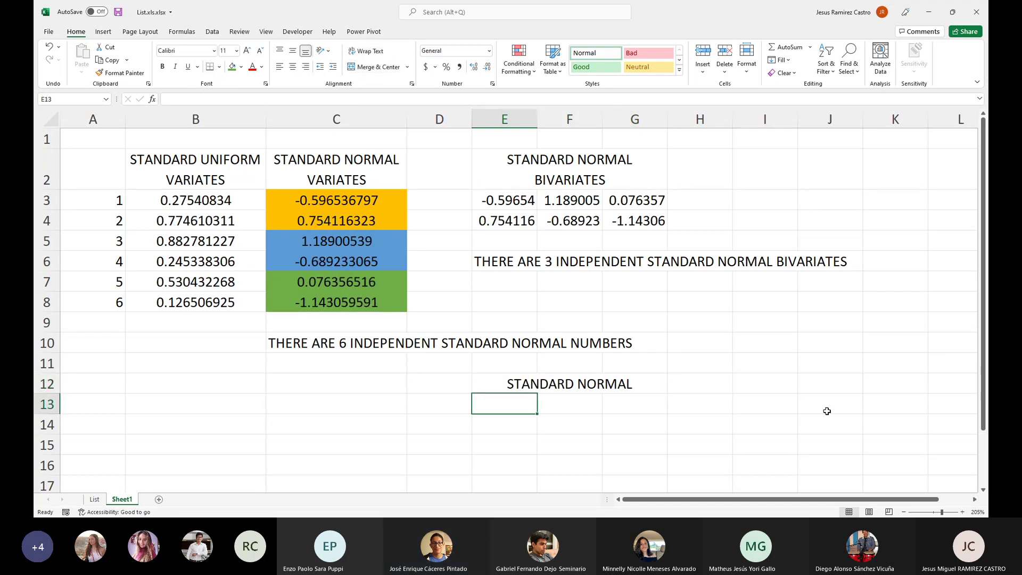
text(1,3,5)
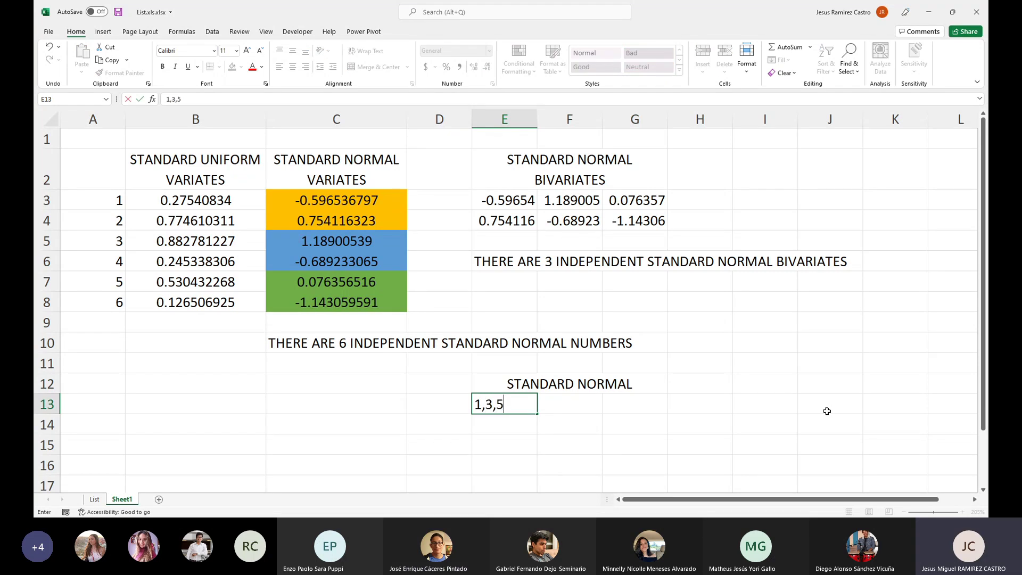
key(Tab)
text(2)
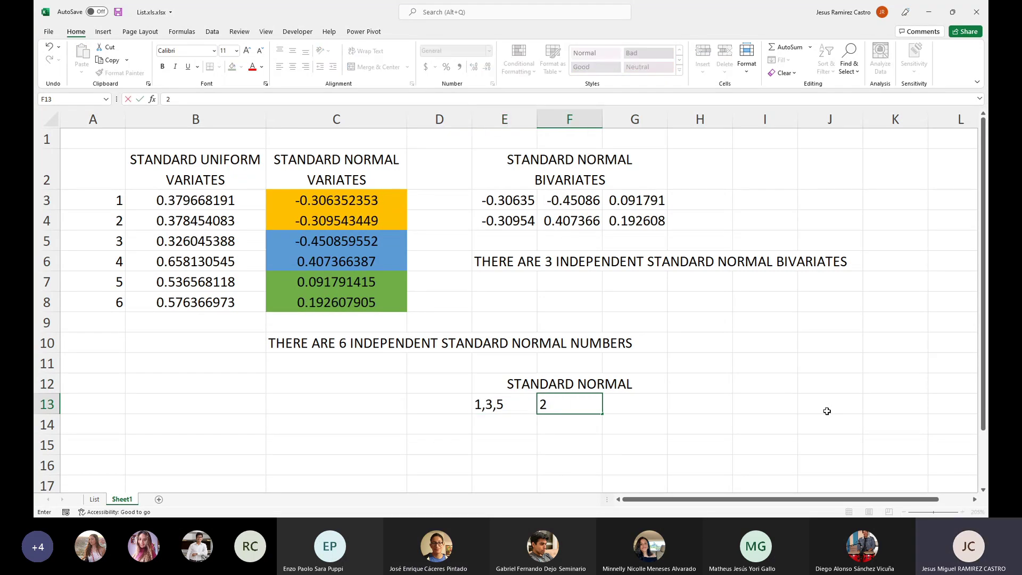
text(,4,6)
key(ctrl+Return)
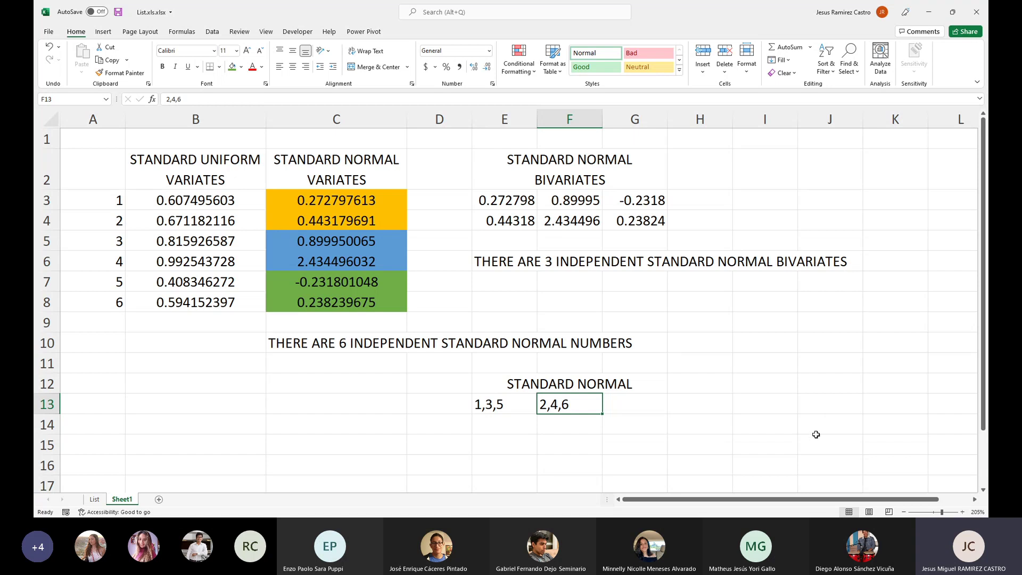
Step: Compare the groupings in E13 and F13 with the bivariate pairs in columns E, F and G by highlighting them in turn
drag(505, 404, 591, 405)
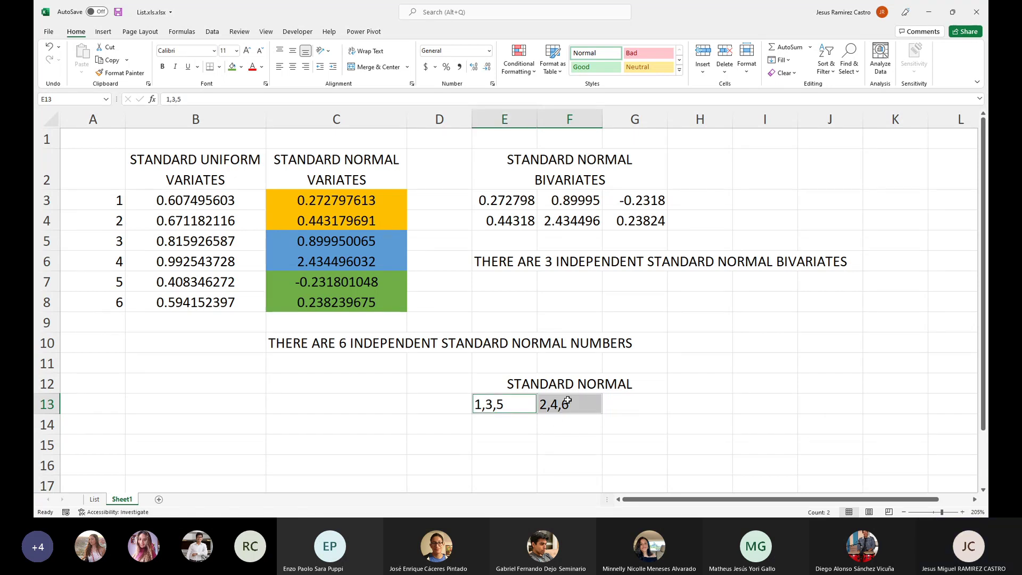
click(521, 404)
click(554, 408)
click(509, 406)
click(552, 404)
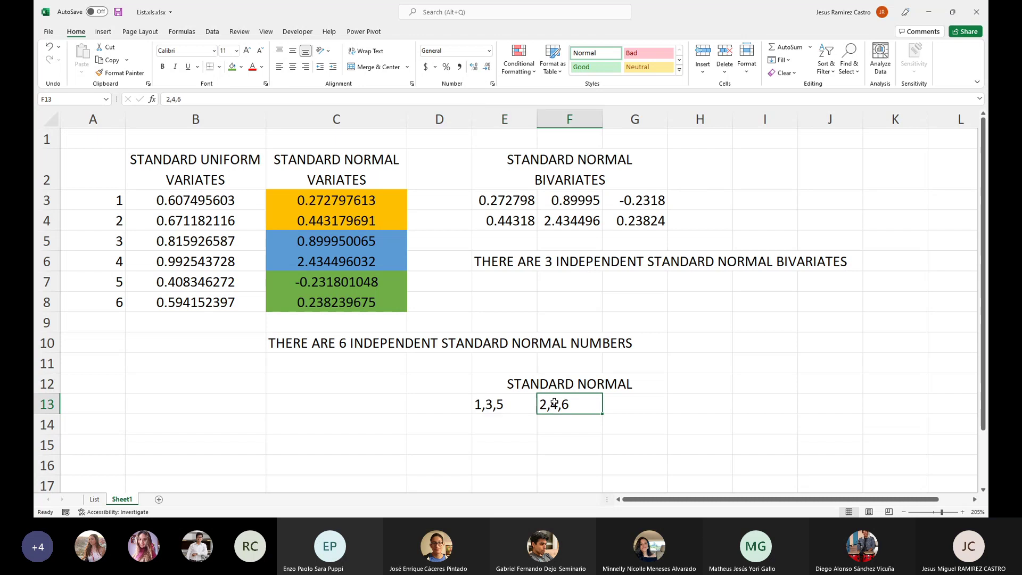
drag(511, 201, 511, 220)
mouse_move(567, 201)
mouse_down()
mouse_move(559, 215)
mouse_move(568, 221)
mouse_up()
drag(647, 197, 644, 220)
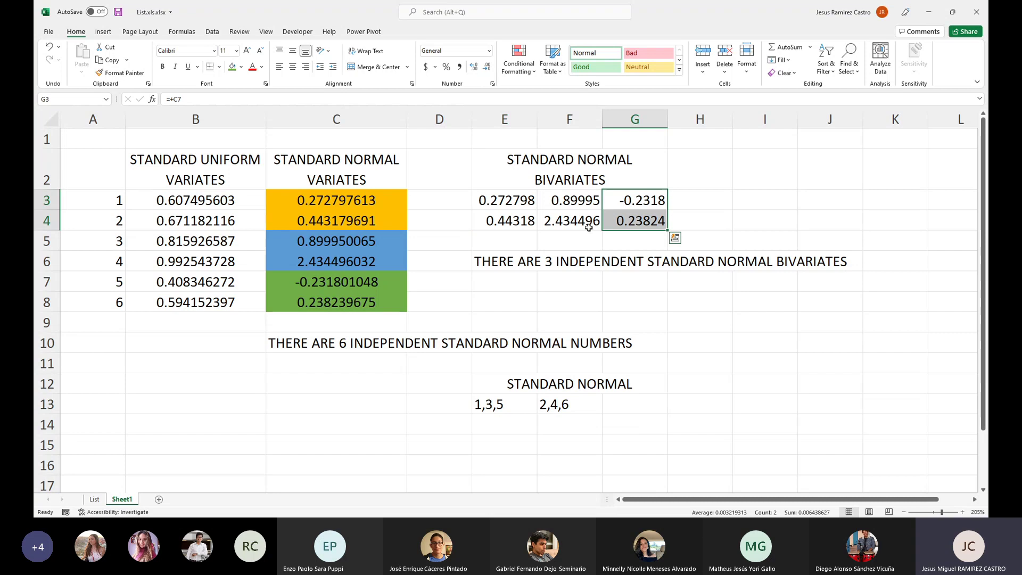
drag(510, 202, 511, 220)
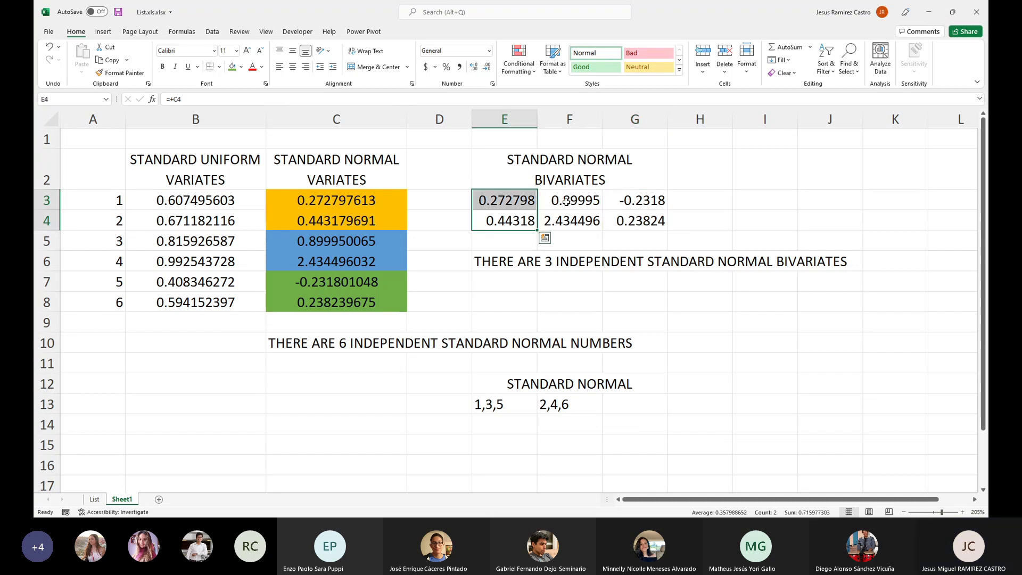
drag(569, 201, 569, 220)
click(638, 200)
click(489, 405)
click(554, 404)
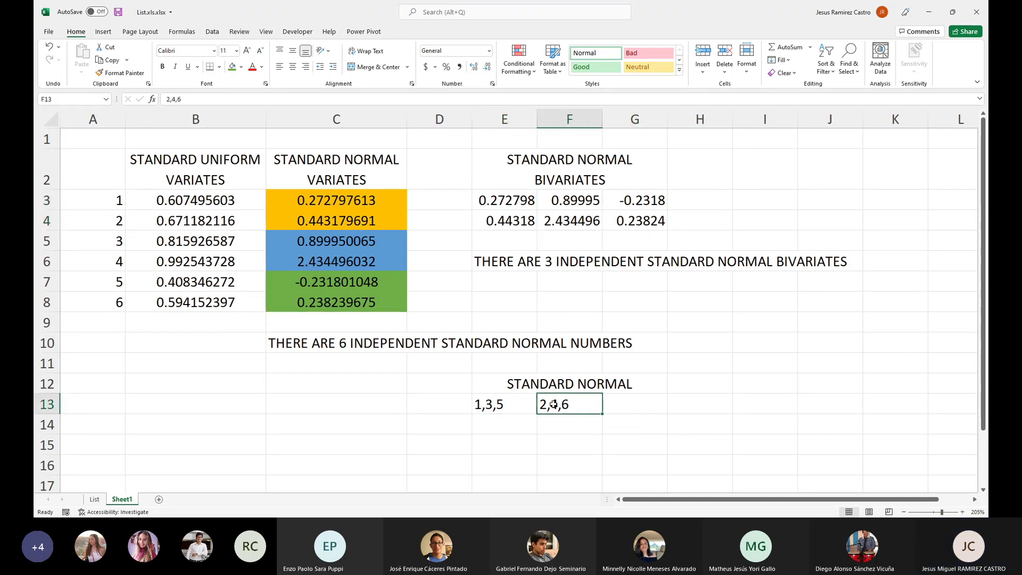
Step: Add a second index grouping with 1,2,3 in E14 and 4,5,6 in F14
click(534, 416)
text(1,2,3)
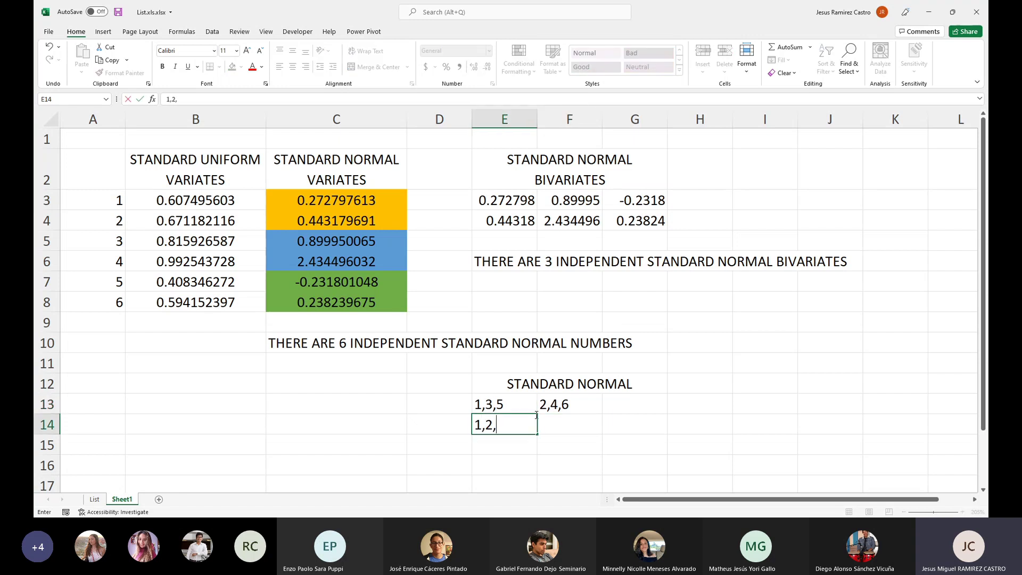
key(Tab)
text(4,5,6)
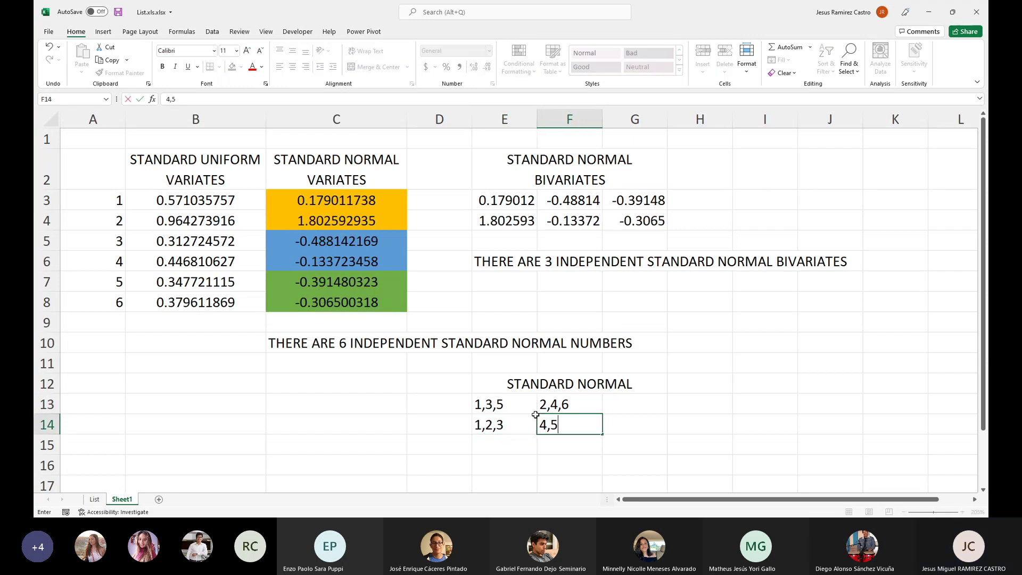
key(Return)
Step: Add a third index grouping with 1,4,5 in E15 and 2,3,6 in F15
key(Left)
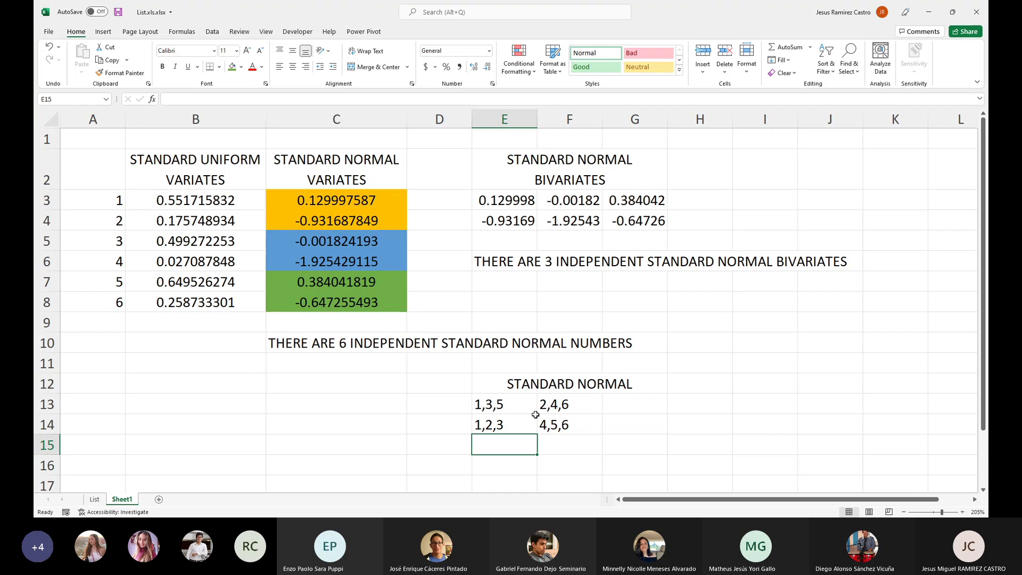
text(1,4,5)
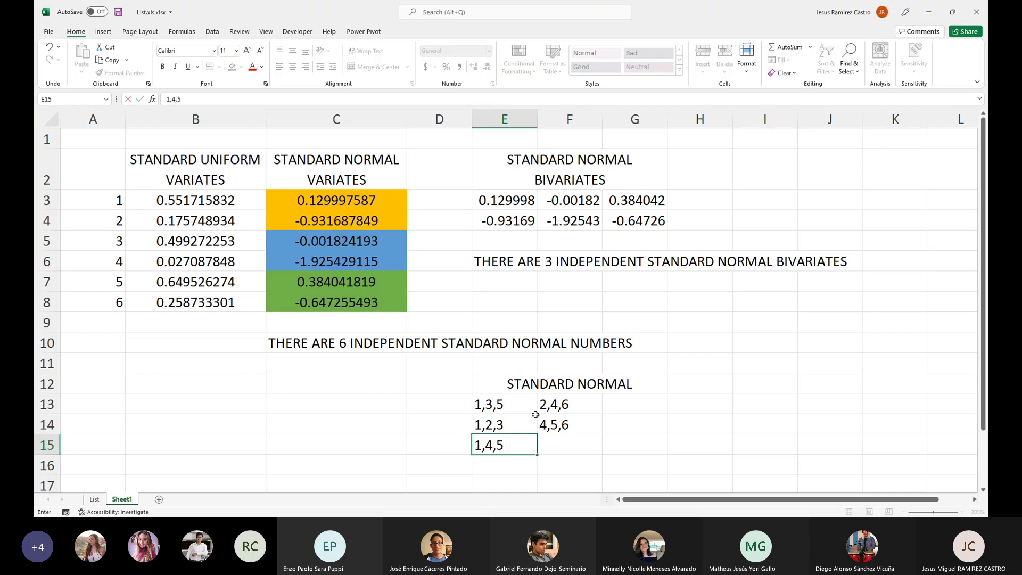
key(Tab)
text(2,3,6)
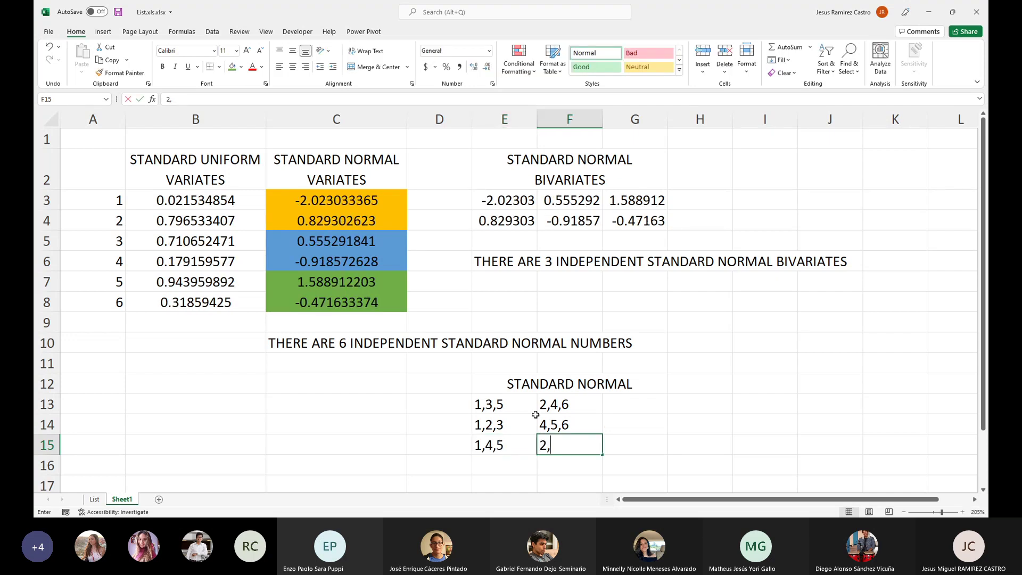
key(Return)
key(Up)
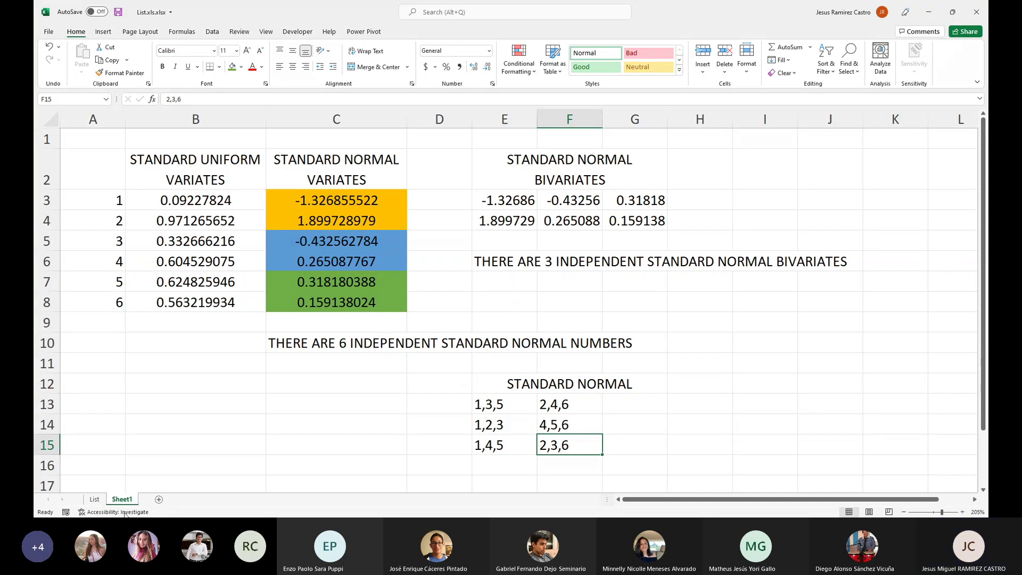
click(94, 425)
click(175, 445)
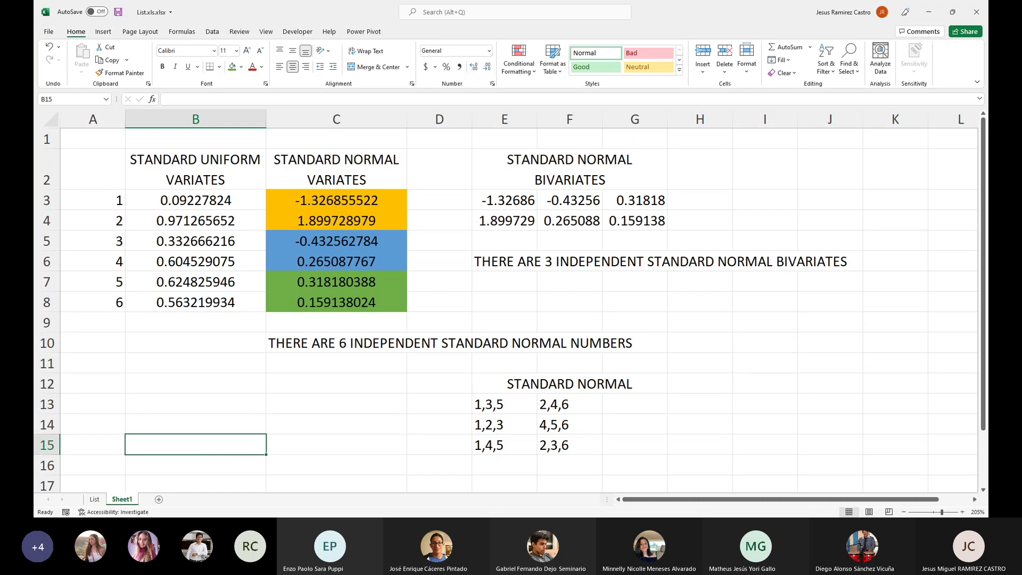
key(Down)
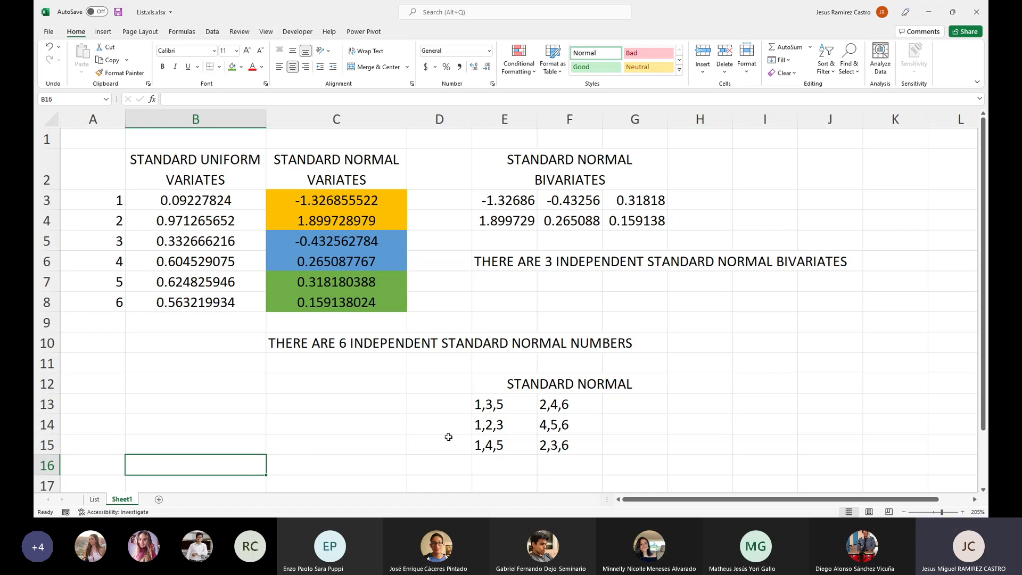
Step: Enter the matrix dimension 3X100 in cell B17 below the six-number note
scroll(268, 408, down, 2)
scroll(261, 359, up, 2)
ctrl+scroll(261, 360, down, 1)
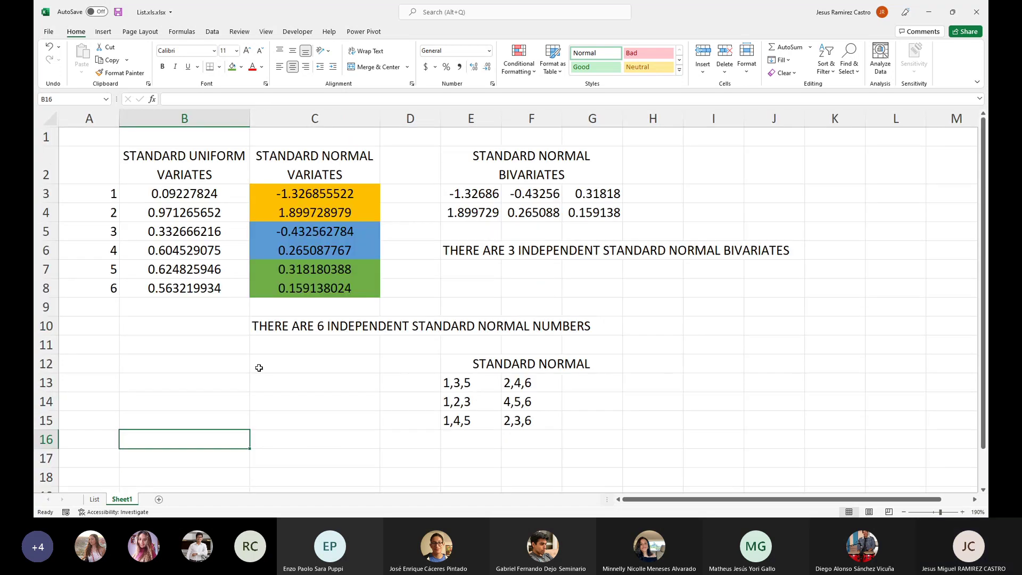
scroll(276, 402, down, 2)
click(221, 356)
click(194, 331)
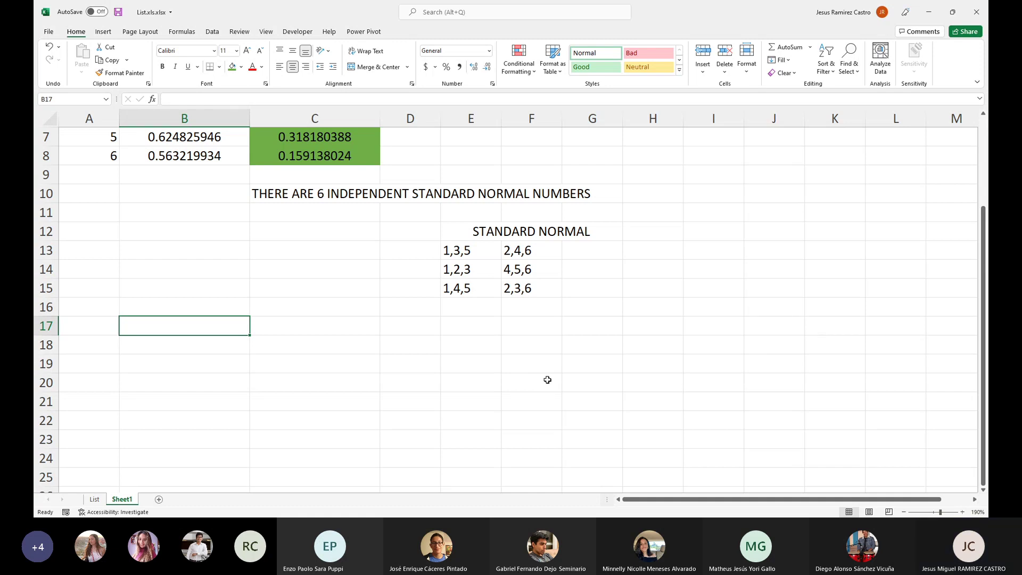
text(3)
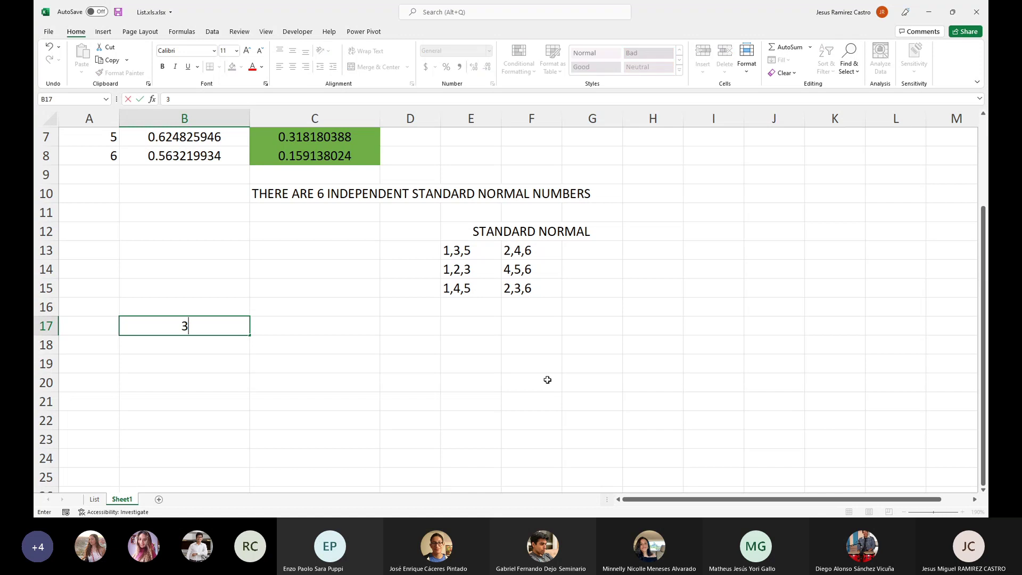
text(X100)
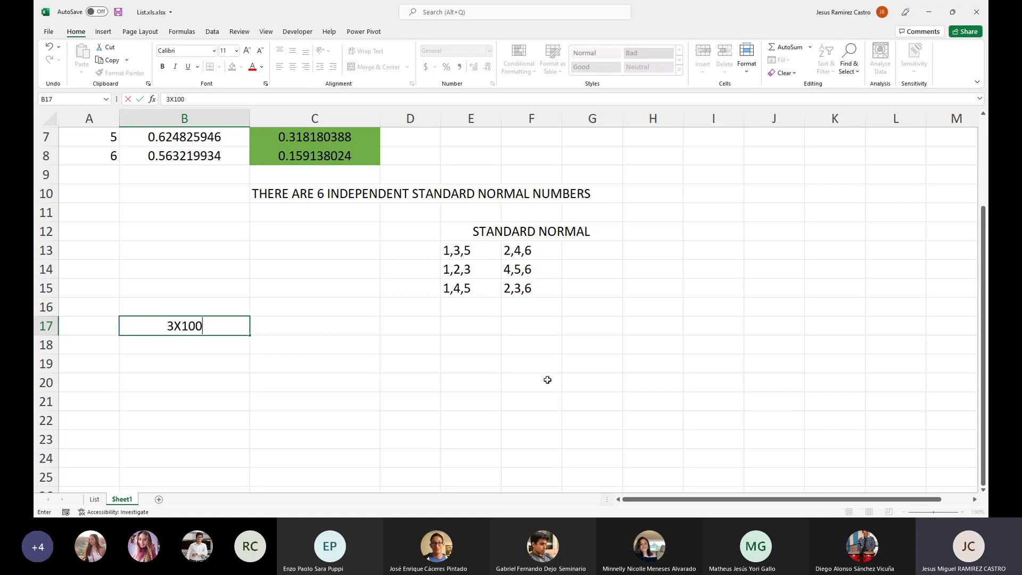
key(ctrl+Return)
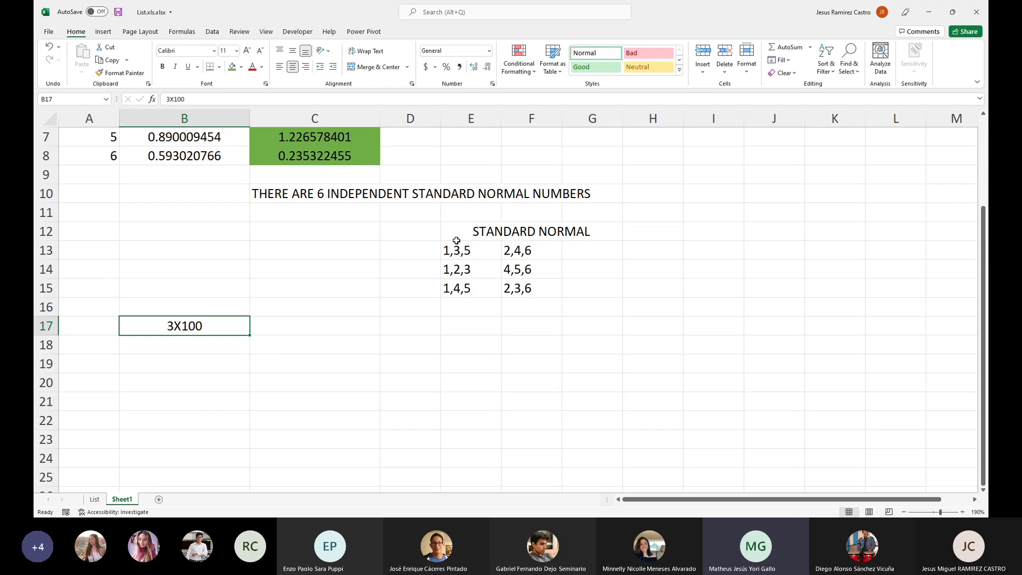
key(Return)
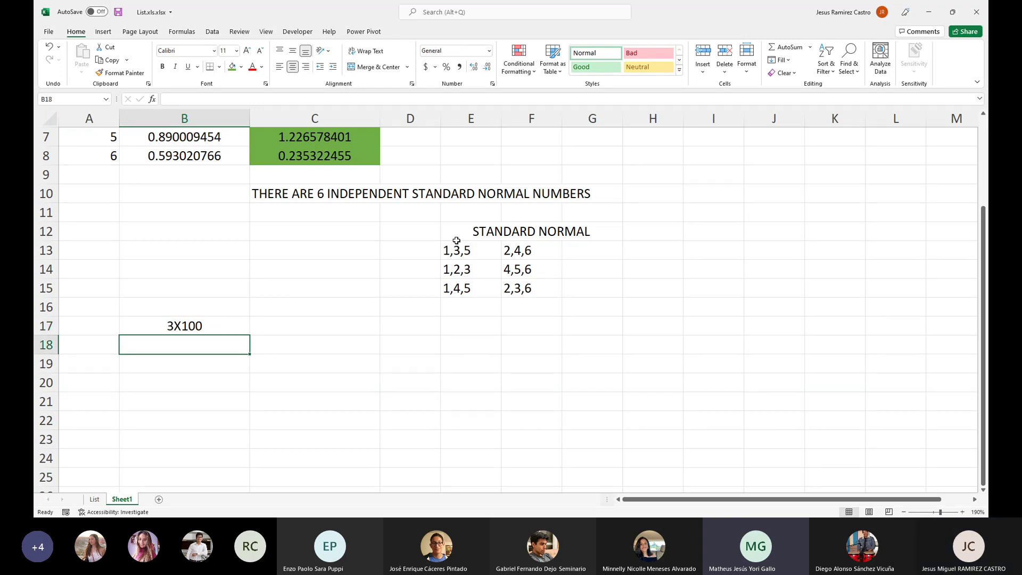
Step: Enter MA in B18 and replace it with ?? beneath the 3X100 entry
text(MA)
key(ctrl+Return)
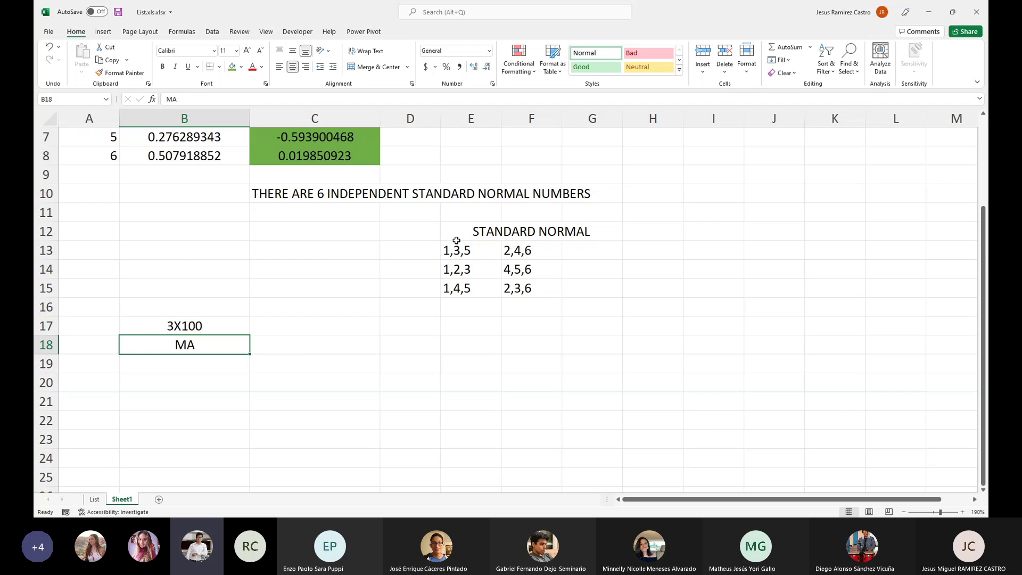
text(??)
key(Return)
text(4)
key(Escape)
Step: Enter the R expression matrix(nrow=3, ncol=100) as text in B19
key(Up)
key(Down)
text(matrix)
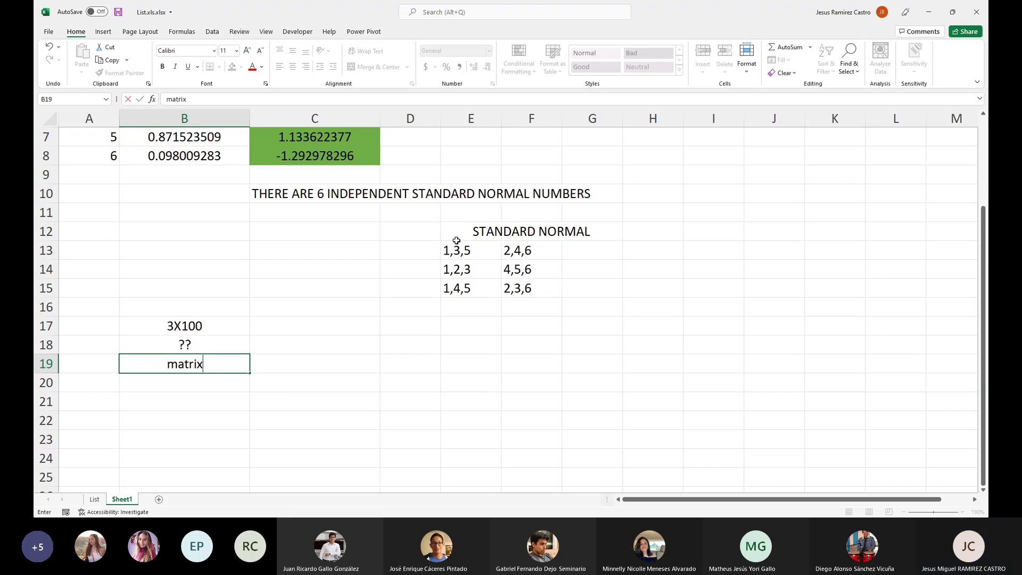
text(()
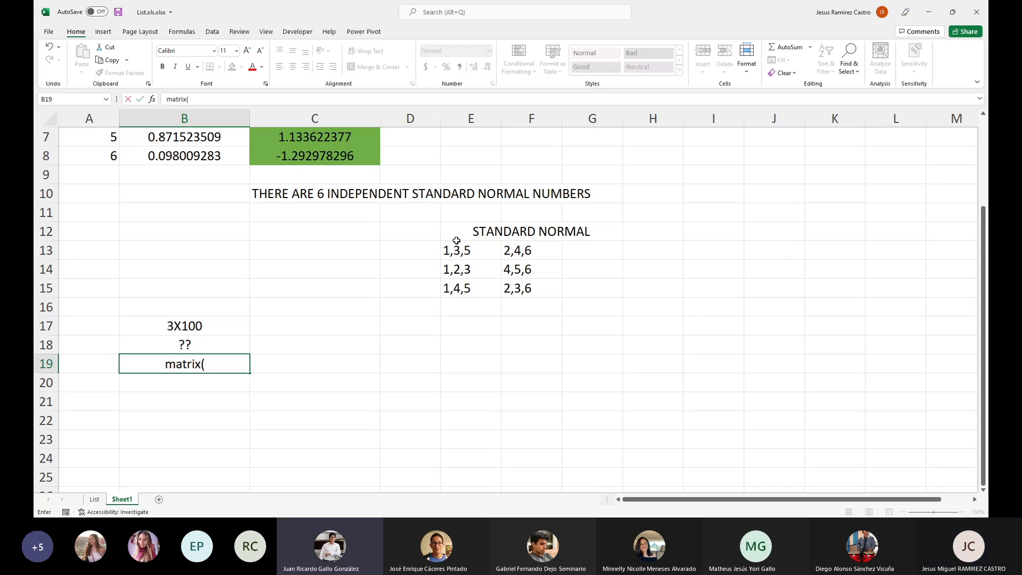
text(nrow=3 nc)
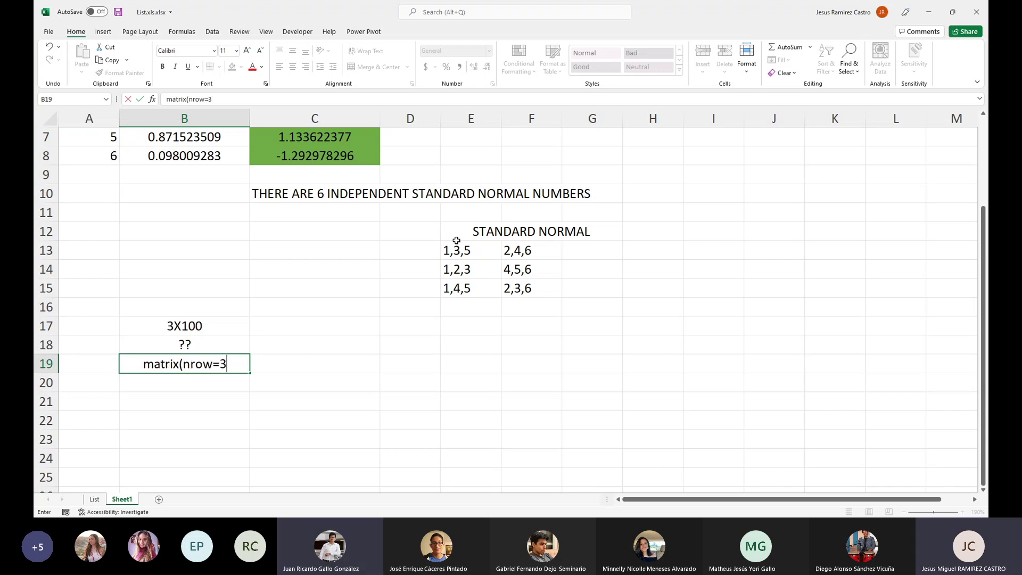
key(BackSpace)
key(BackSpace)
key(BackSpace)
text(, co)
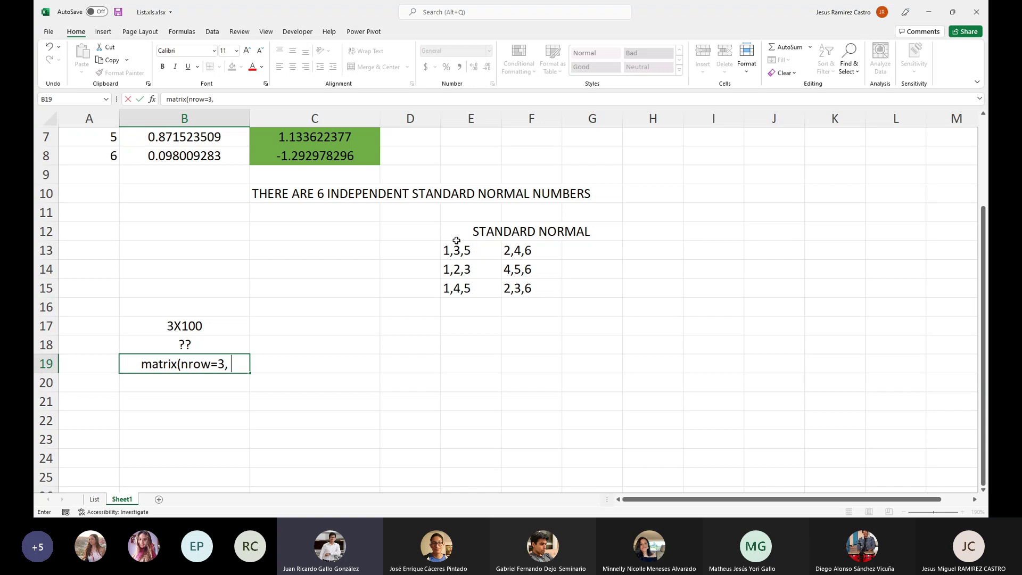
key(BackSpace)
key(BackSpace)
text(ncol)
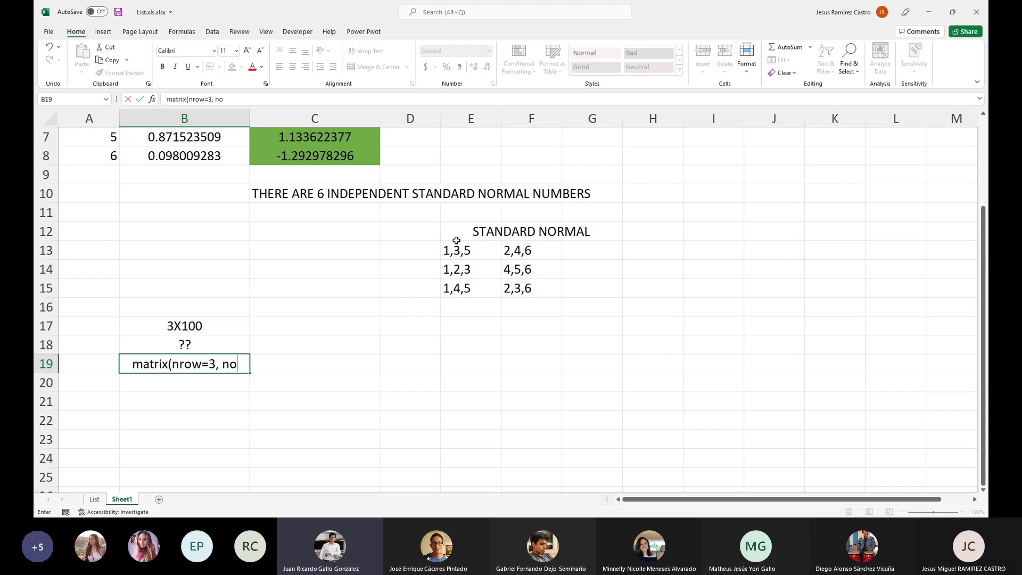
text(=100,)
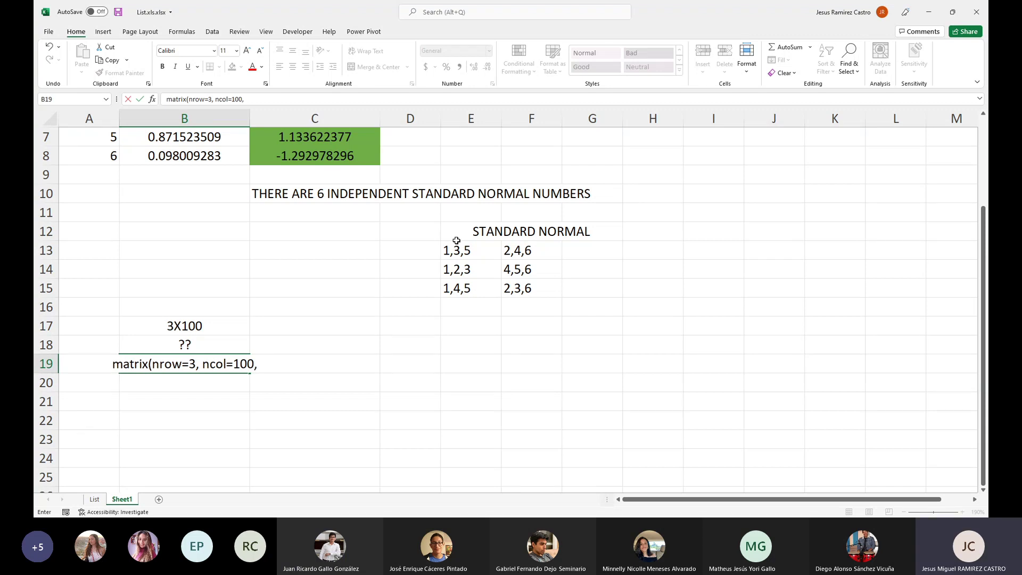
key(BackSpace)
key(BackSpace)
text())
key(ctrl+Return)
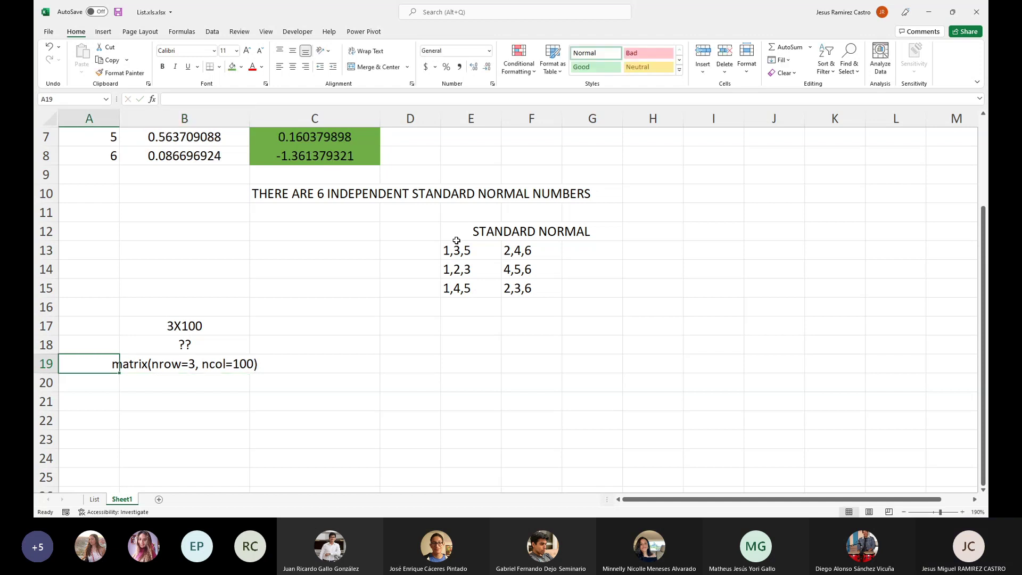
Step: Insert c(1:300) as the first argument of the matrix expression in B19 and left-align the cell
key(F2)
key(Left)
key(Left)
key(Left)
key(Left)
key(Left)
key(Left)
key(Left)
key(Left)
key(Left)
key(Left)
key(Left)
key(Left)
key(Left)
key(Left)
key(Left)
key(Left)
key(Left)
text(,)
key(Left)
key(Left)
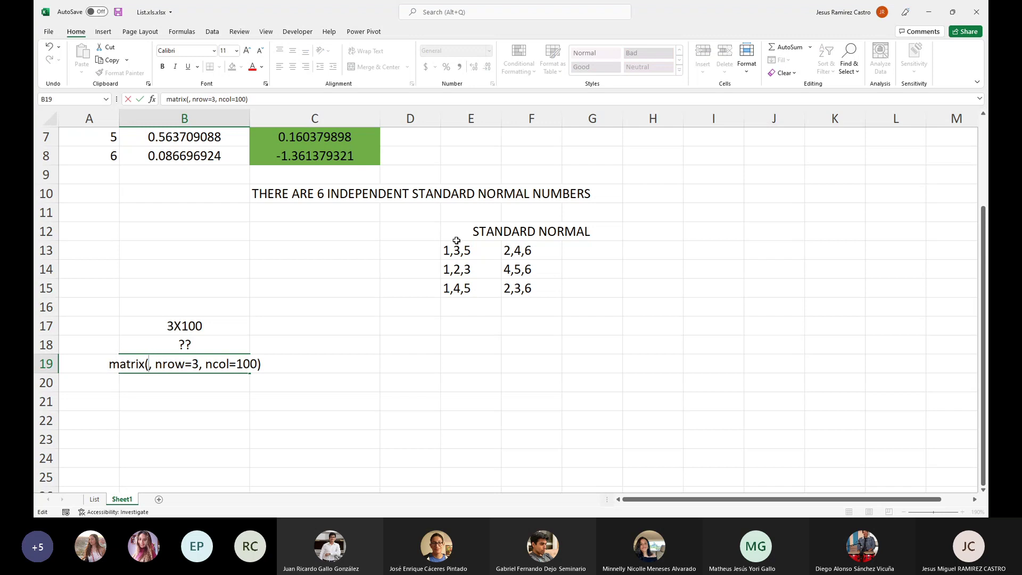
text(c())
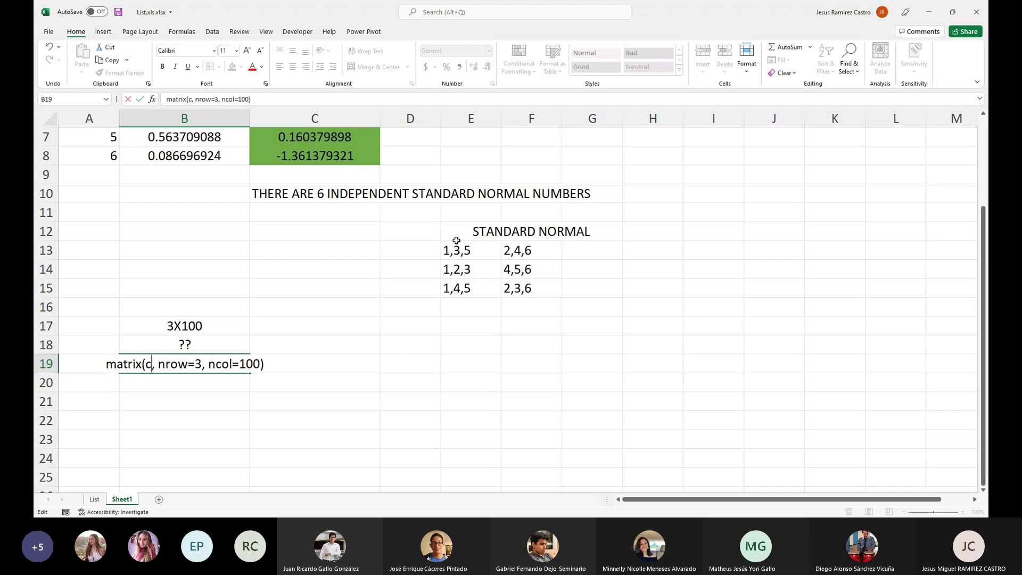
text(1:300)
key(Return)
key(Up)
click(280, 66)
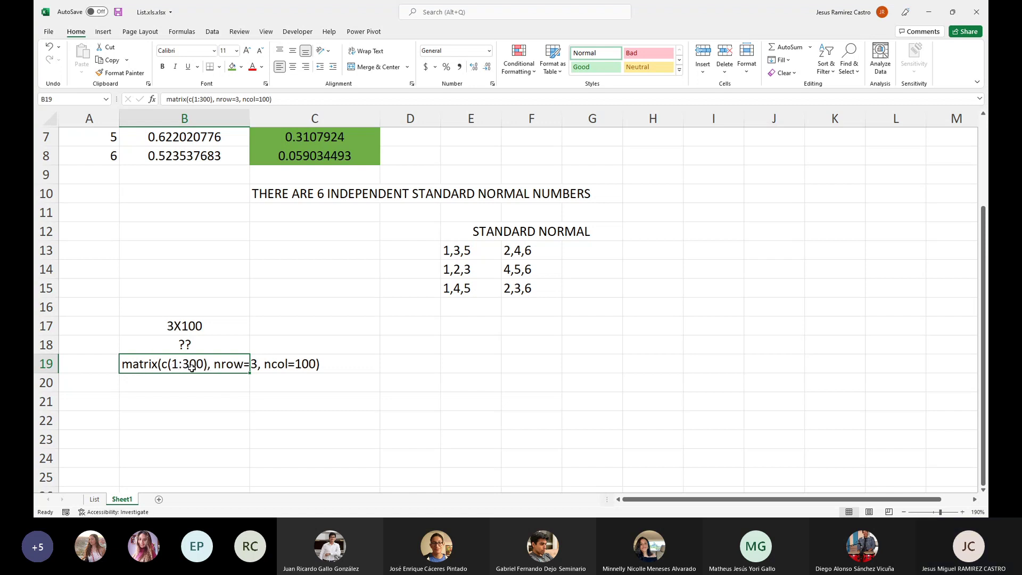
key(F2)
key(Escape)
double_click(205, 365)
drag(207, 365, 171, 365)
key(Escape)
Step: Copy the matrix expression from B19 into B20
key(ctrl+c)
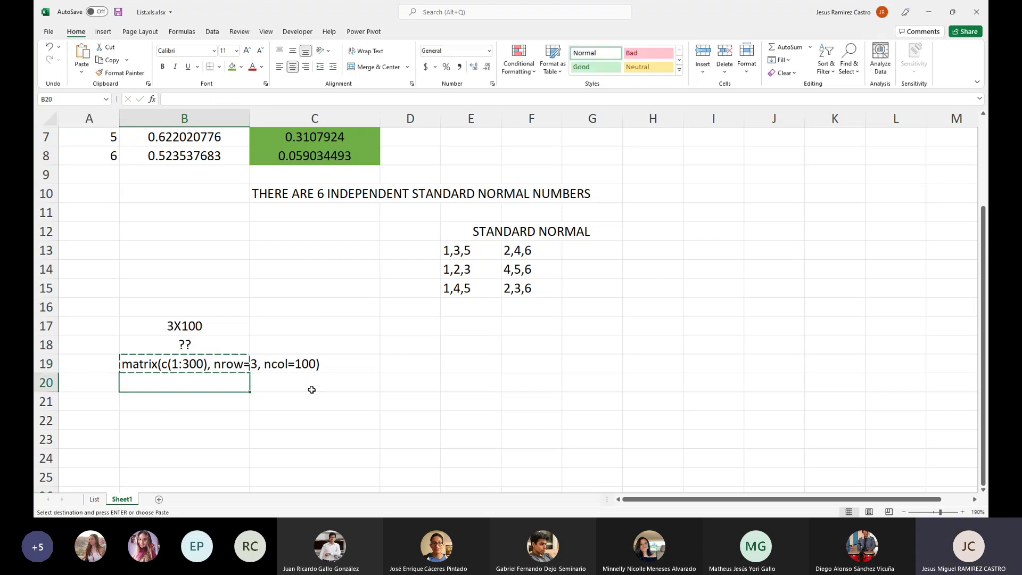
click(167, 380)
key(ctrl+v)
Step: Replace c(1:300) with rnorm(300) in the B20 expression so it reads matrix(rnorm(300), nrow=3, ncol=100)
double_click(161, 383)
drag(161, 383, 209, 382)
key(BackSpace)
text(rnomr)
key(BackSpace)
key(BackSpace)
text(rm())
key(Left)
text(300)
key(Return)
click(245, 381)
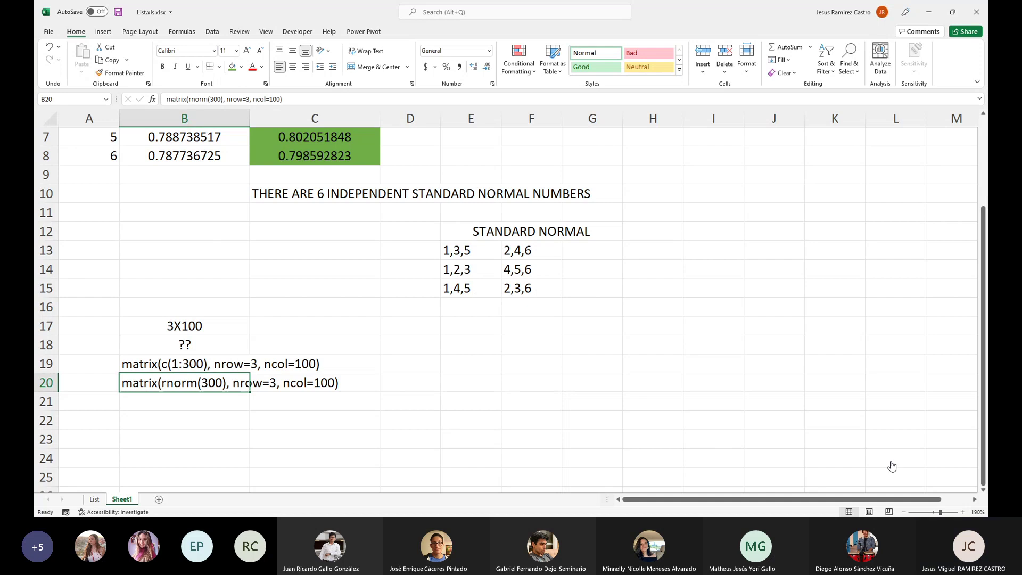
Step: Switch from the workbook to another open application window
key(alt+Tab)
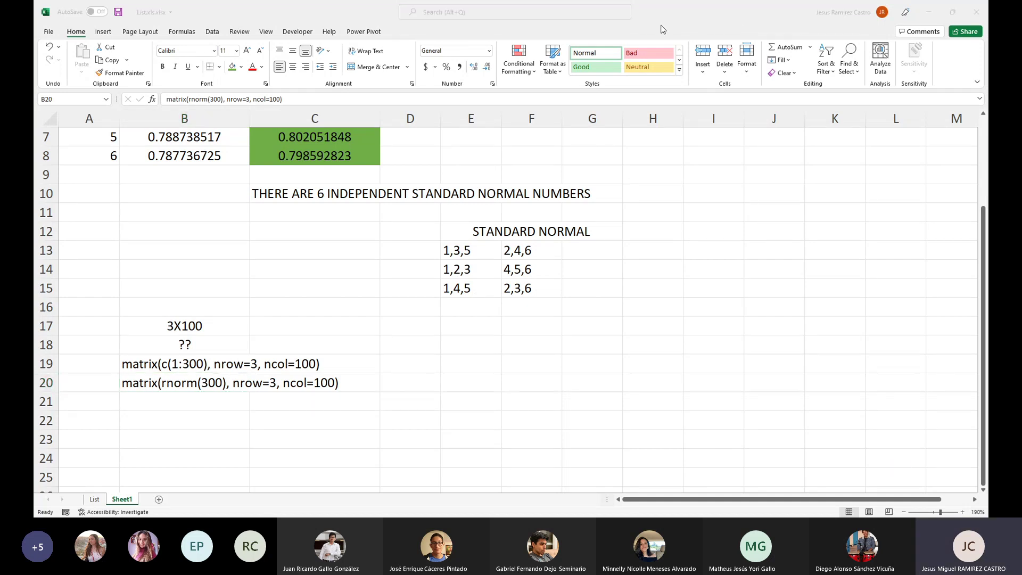